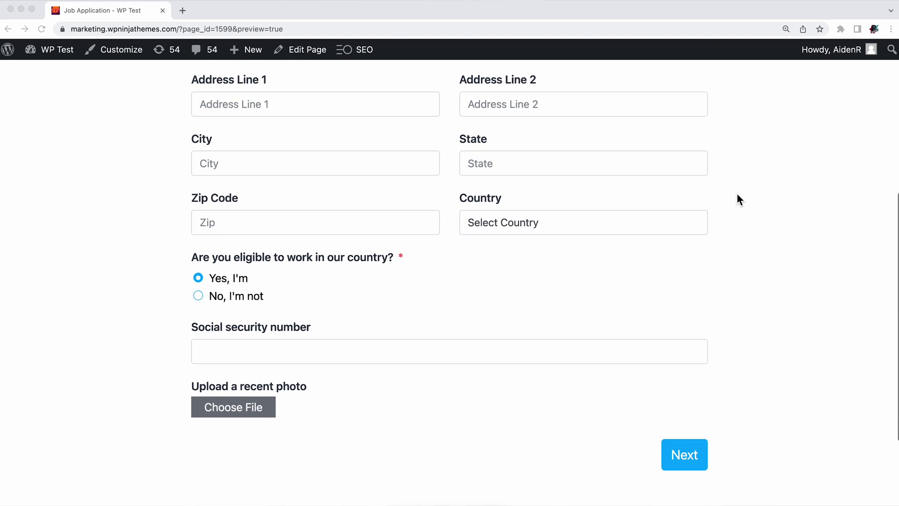
Advance the job application preview to its second step, Step 2 of 2.
left_click(683, 449)
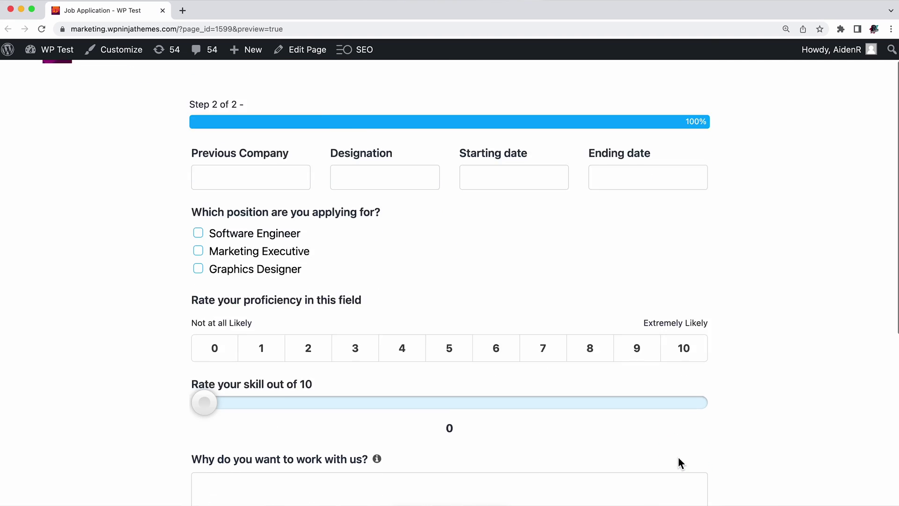
scroll(678, 456, "down", 5)
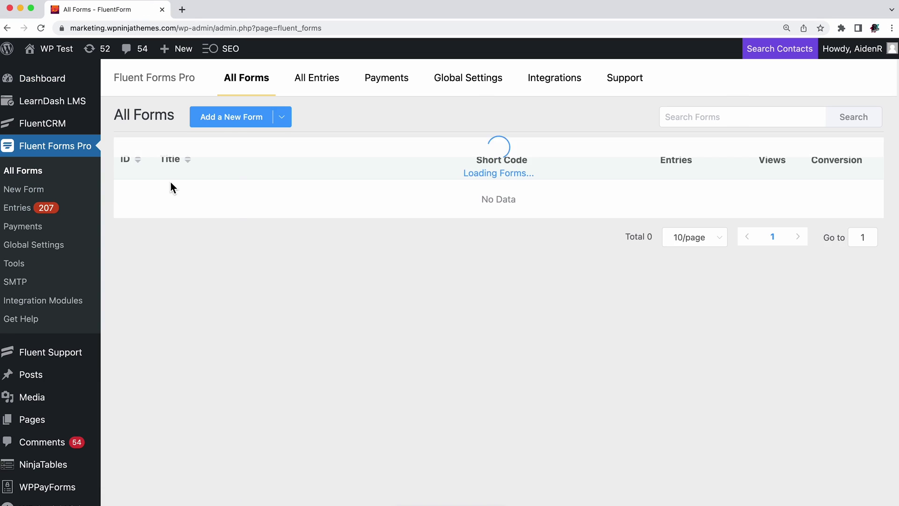
Create a new blank form titled 'Job Application Form'.
left_click(235, 121)
left_click(222, 250)
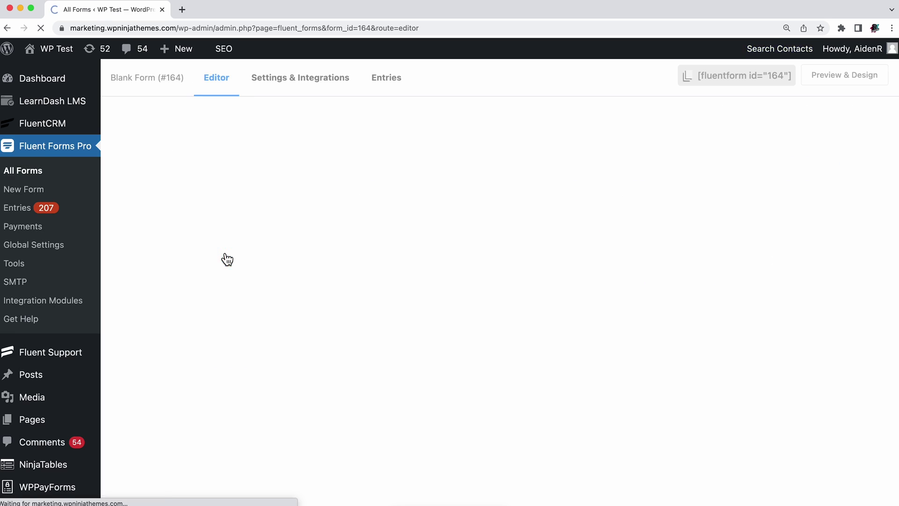
left_click(195, 83)
type("Job Application Form")
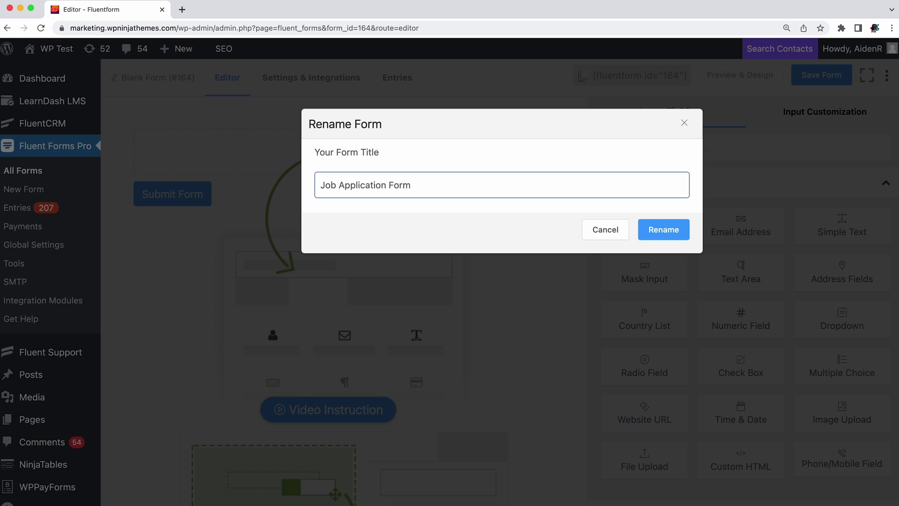
left_click(673, 232)
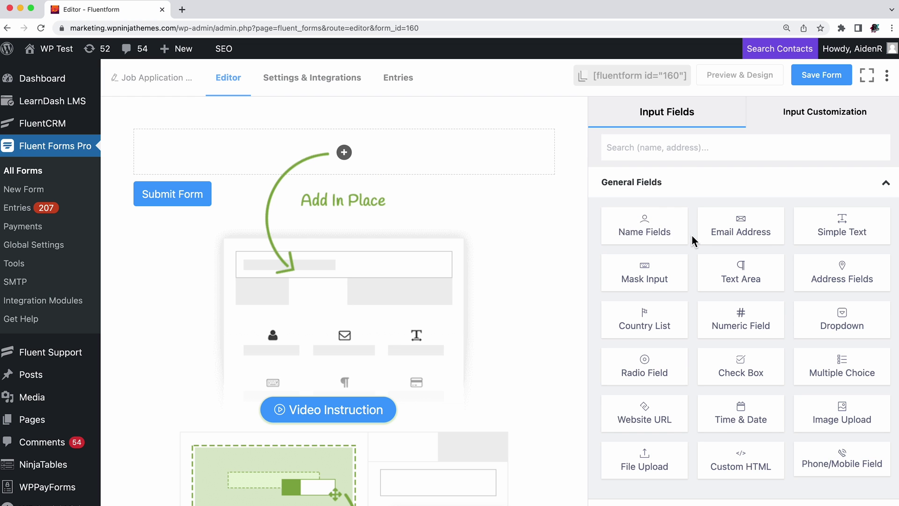
scroll(692, 241, "down", 3)
Look through the Advanced and Container field panels, then return to General Fields.
left_click(731, 422)
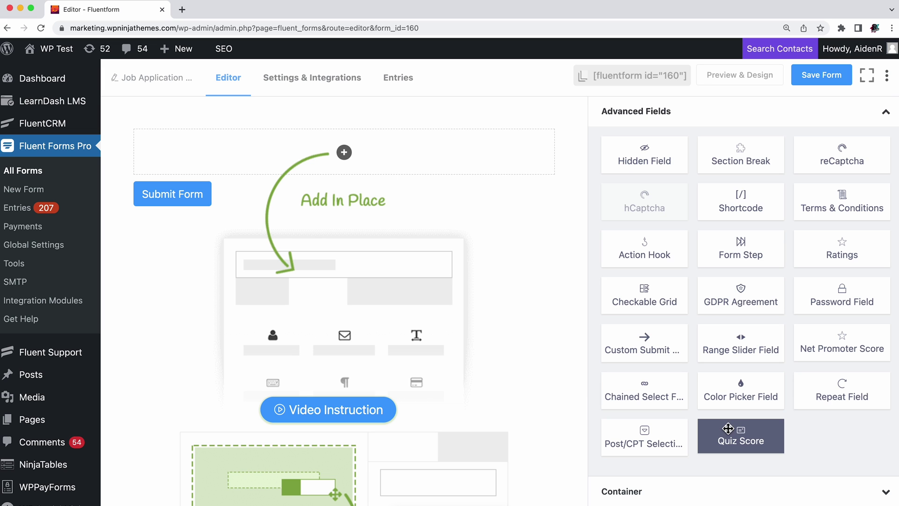
scroll(731, 435, "down", 2)
left_click(735, 454)
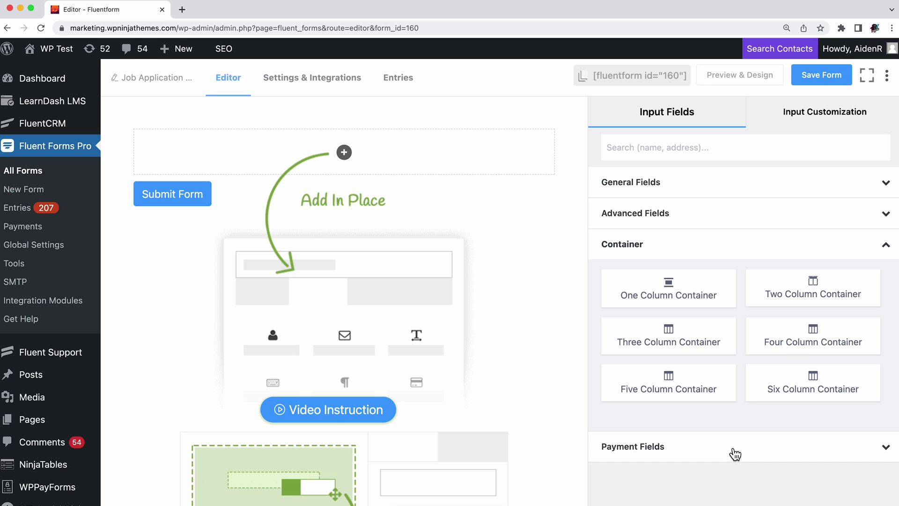
left_click(731, 187)
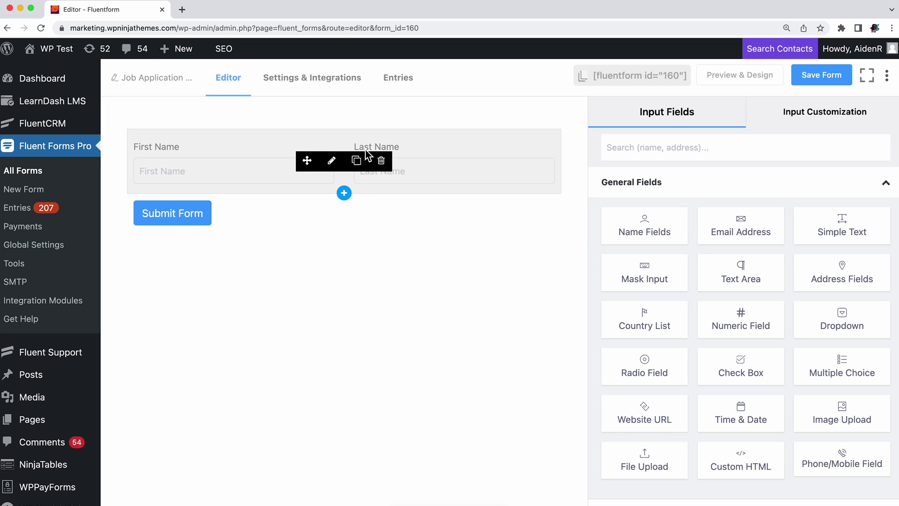
Make the name field a single 'Your Name' input with 'Name' placeholder, then add an Email field.
left_click(333, 162)
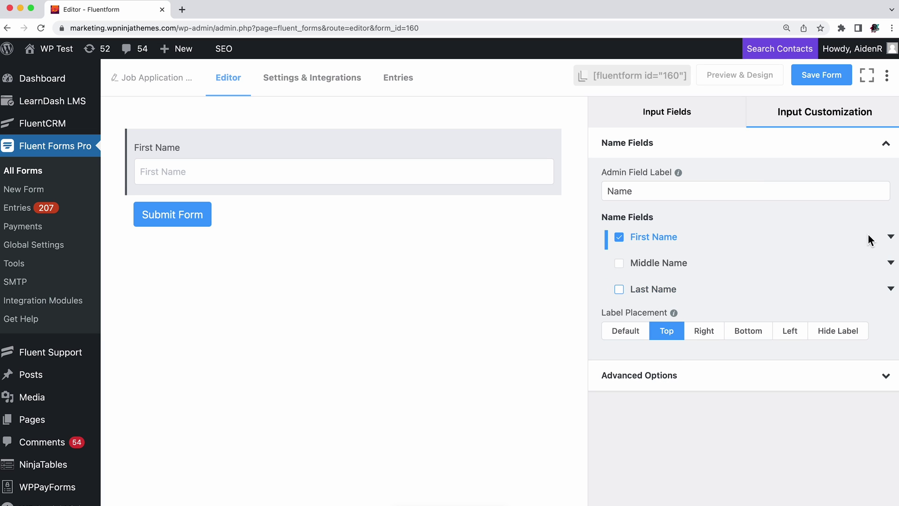
left_click(891, 238)
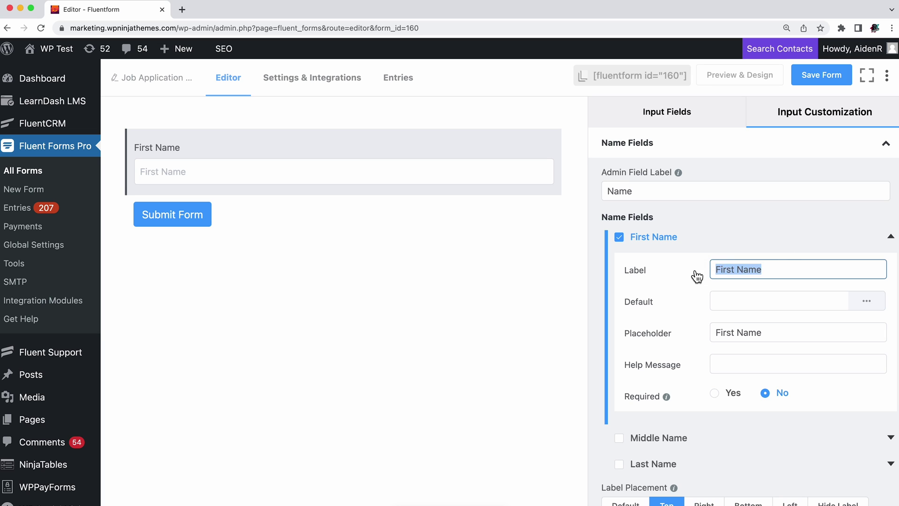
type("You")
scroll(744, 316, "down", 2)
left_click(753, 429)
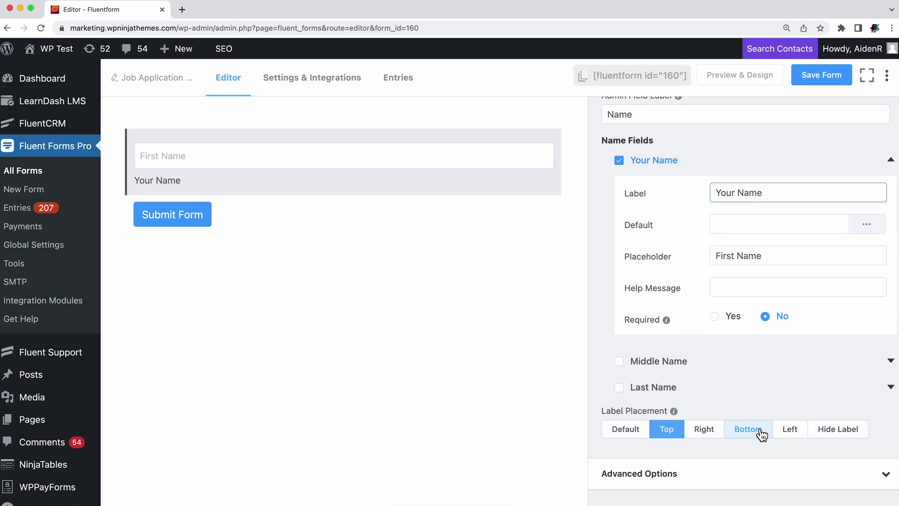
left_click(843, 429)
left_click(671, 429)
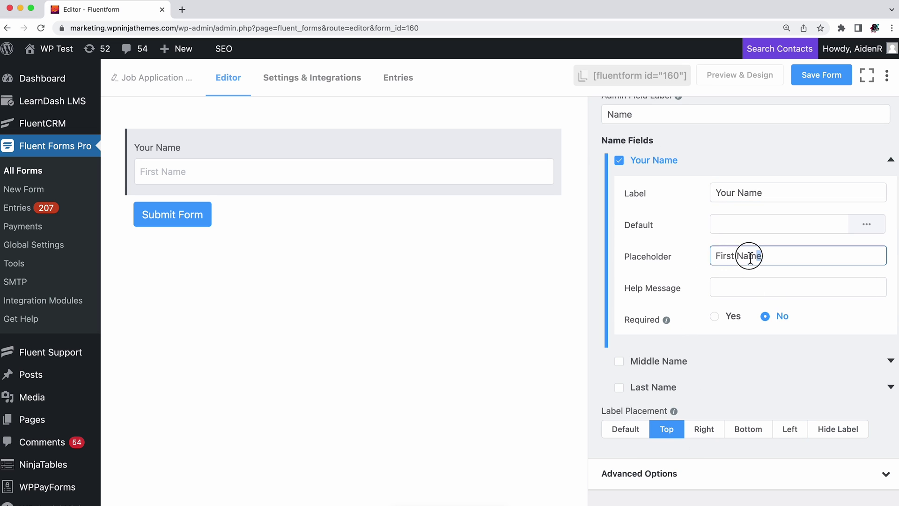
type("Name")
scroll(708, 227, "up", 3)
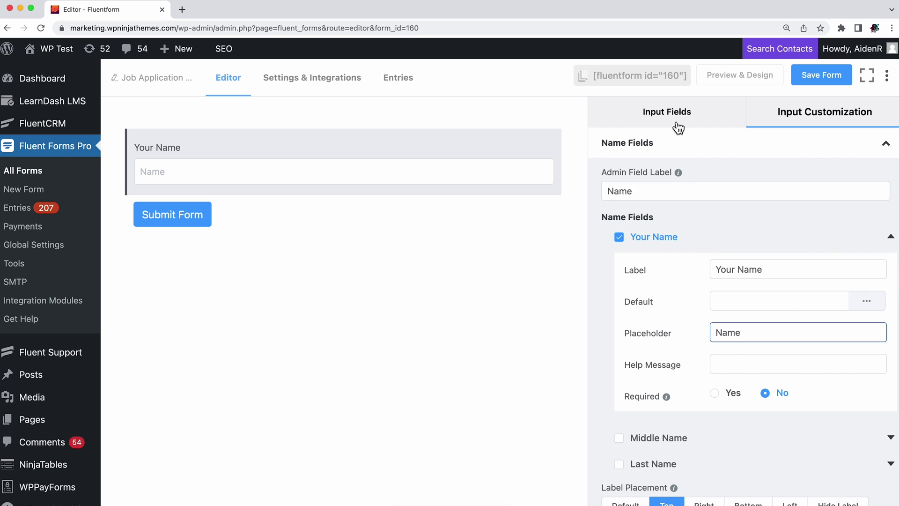
left_click(674, 116)
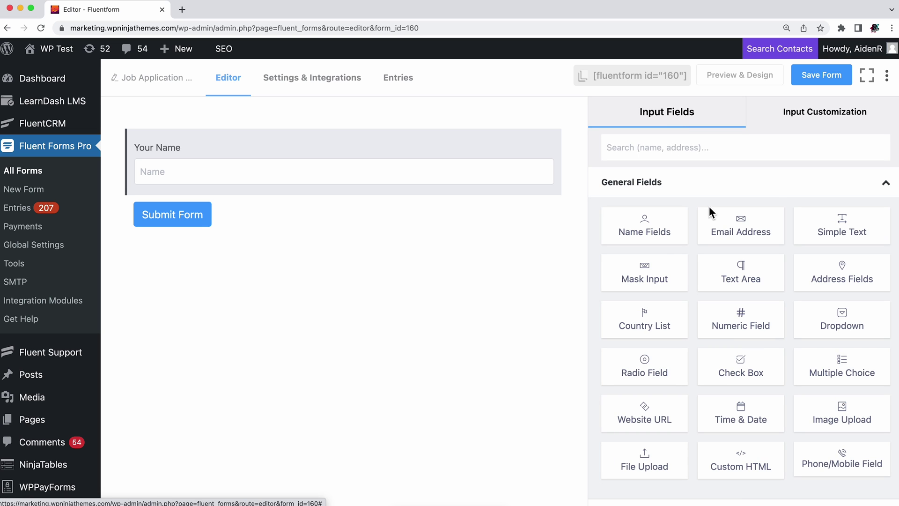
left_click_drag(741, 224, 334, 197)
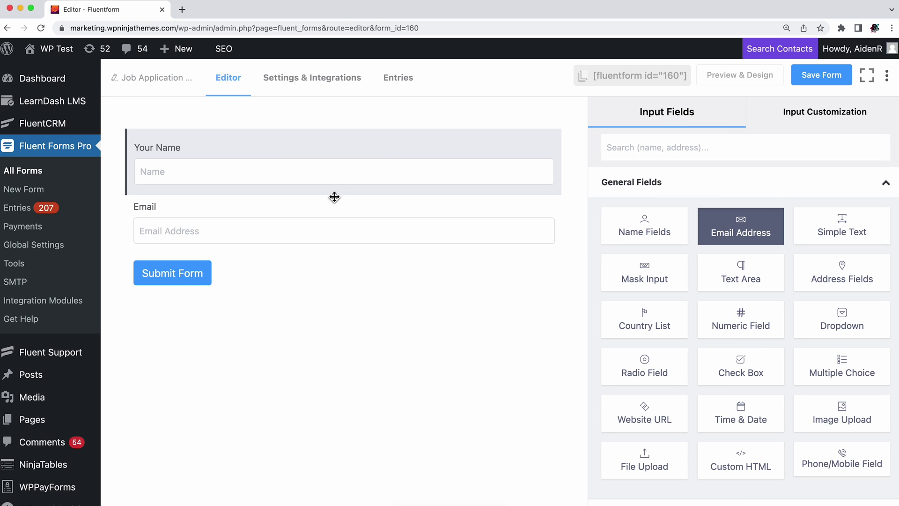
Add a Phone/Mobile field below Email and review the Email and Phone/Mobile settings.
left_click_drag(841, 457, 323, 253)
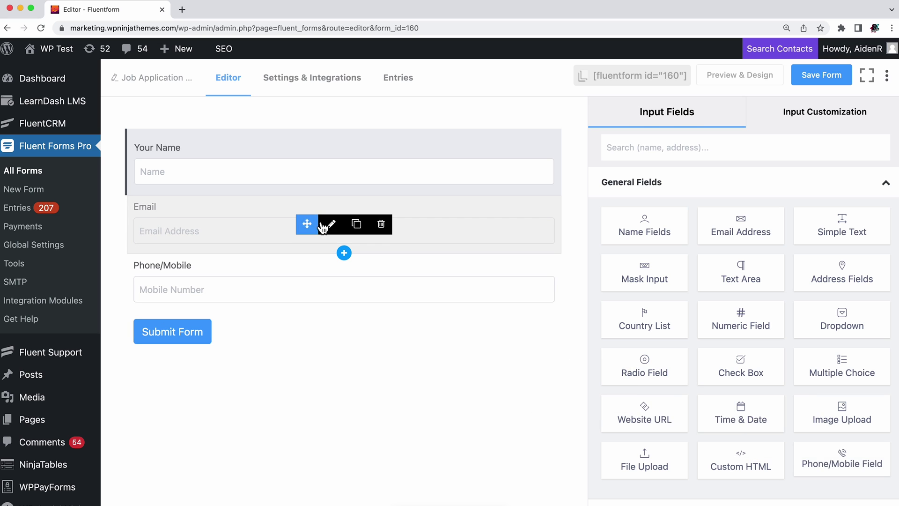
left_click(331, 224)
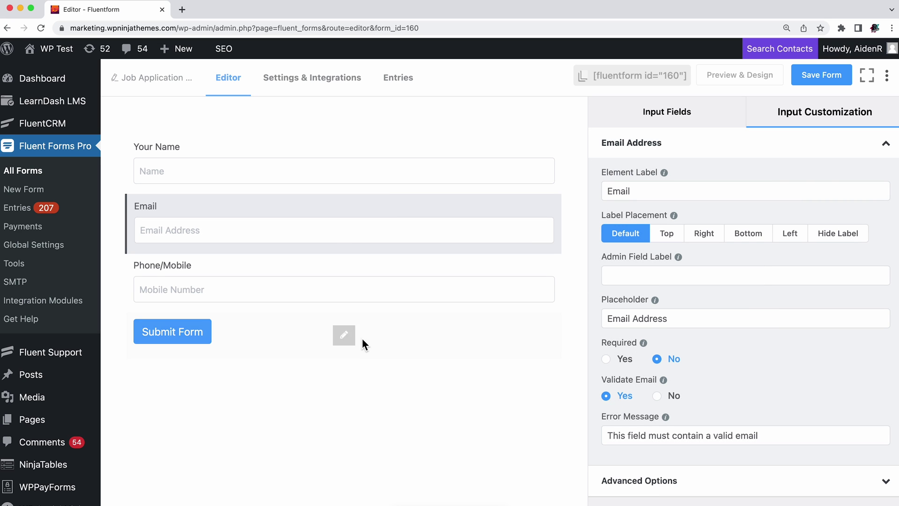
left_click(333, 283)
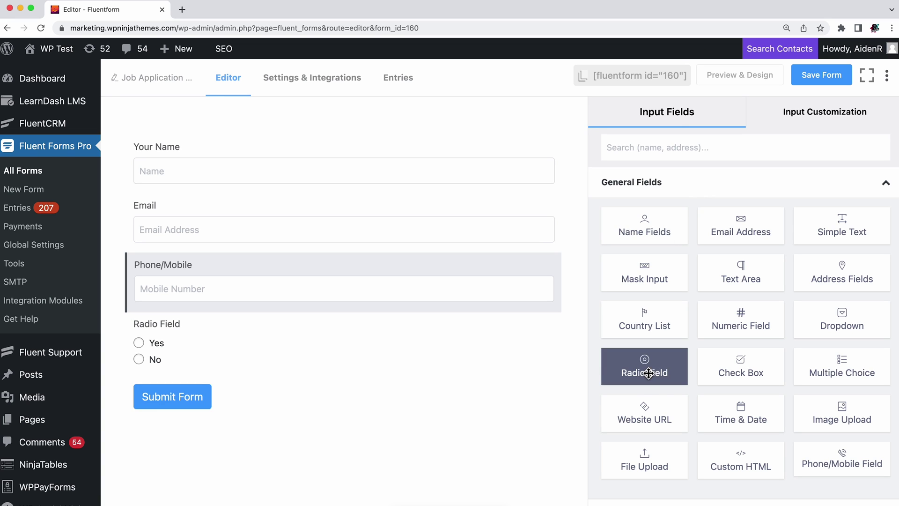
Give the eligibility question options 'Yes, I'm' and 'No, I'm not', make it required, edit its error.
left_click(332, 344)
type("No, I'm not")
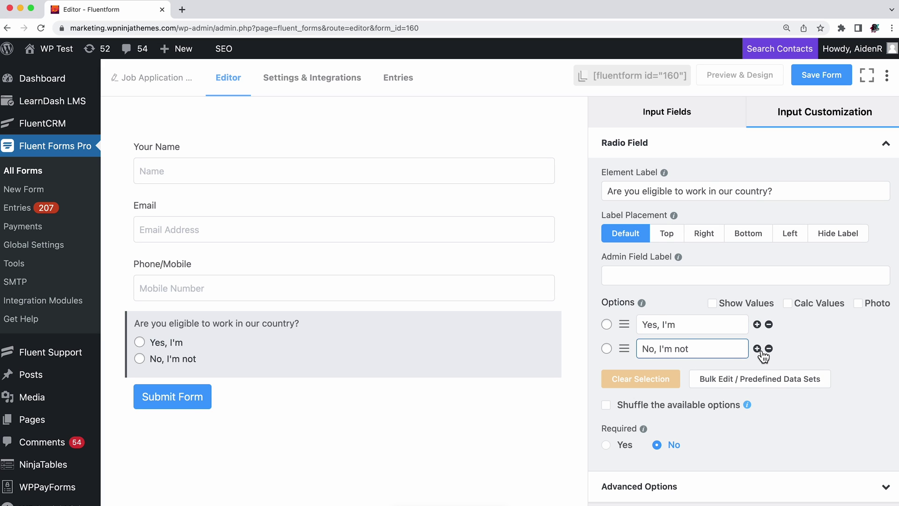
left_click(757, 349)
type("Maybe")
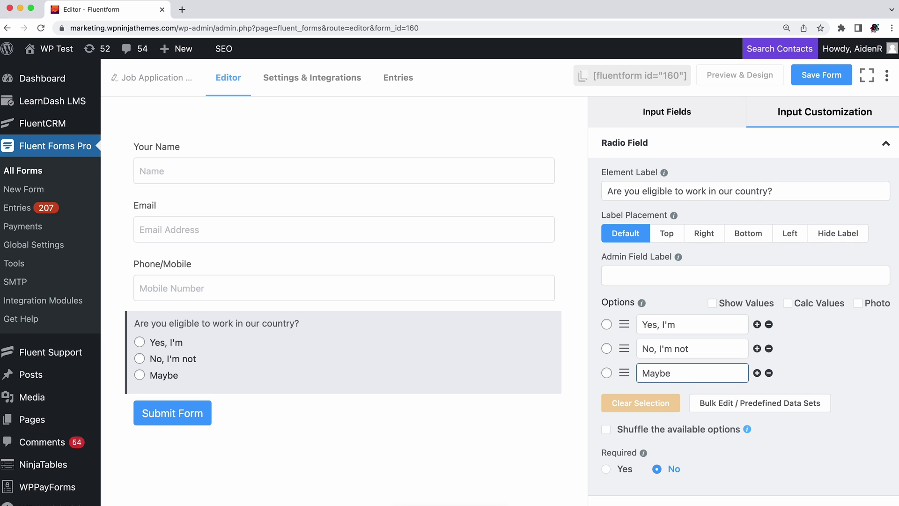
scroll(634, 376, "down", 1)
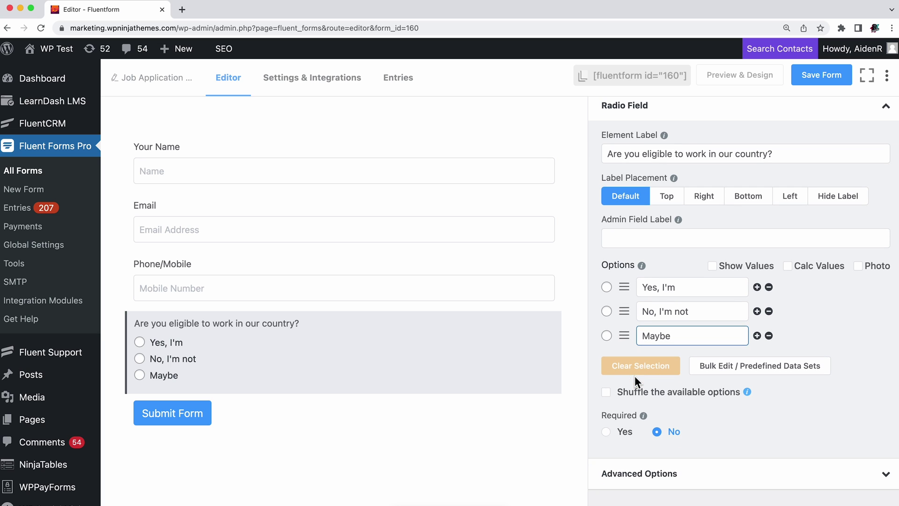
left_click(607, 432)
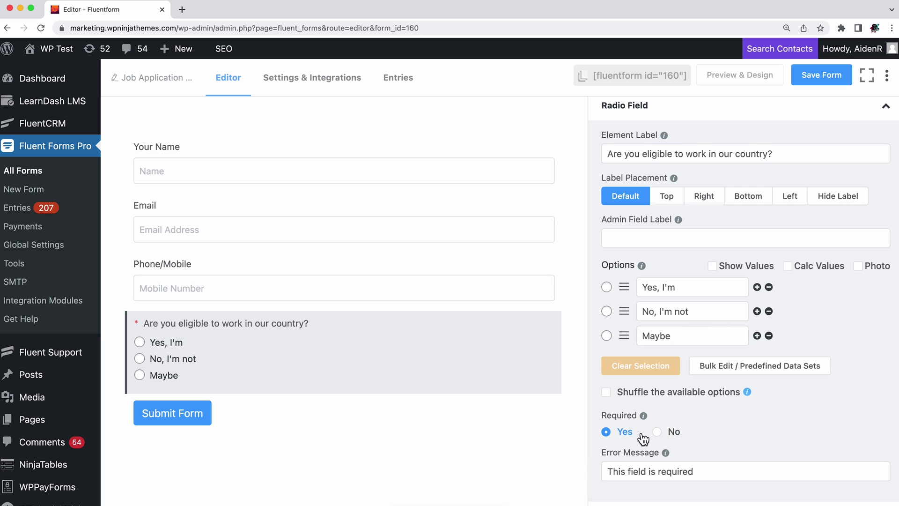
scroll(734, 442, "down", 1)
triple_click(712, 429)
type("R")
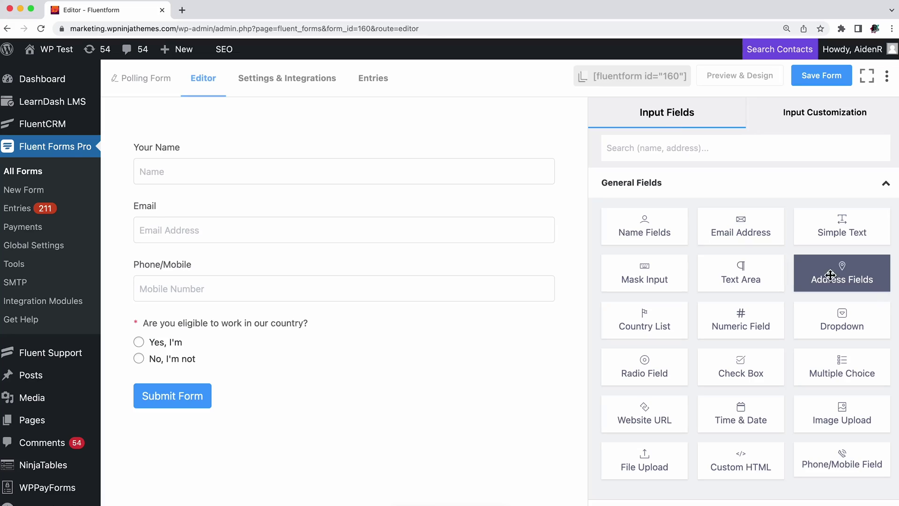
Add an unlabelled Address block with City and State, plus a Numeric Field below the eligibility question.
mouse_move(838, 273)
left_mouse_down()
mouse_move(325, 360)
mouse_move(322, 351)
left_mouse_up()
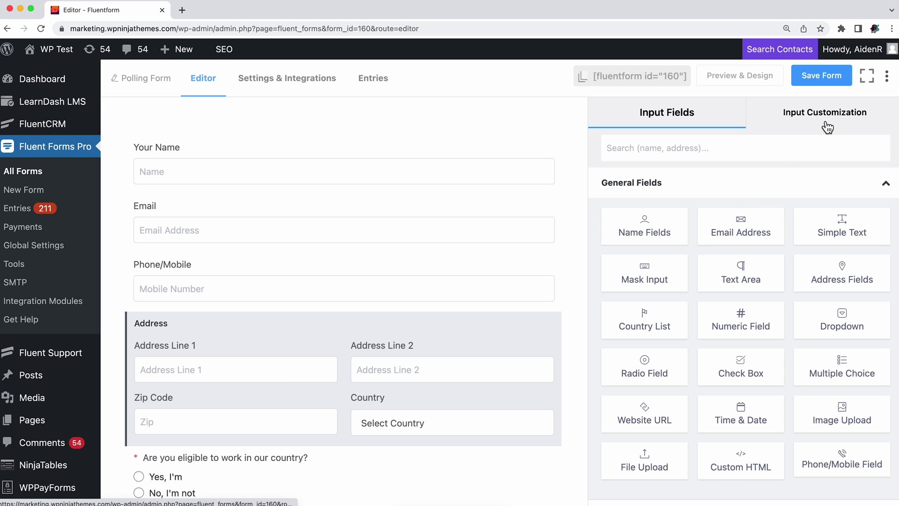
mouse_move(343, 378)
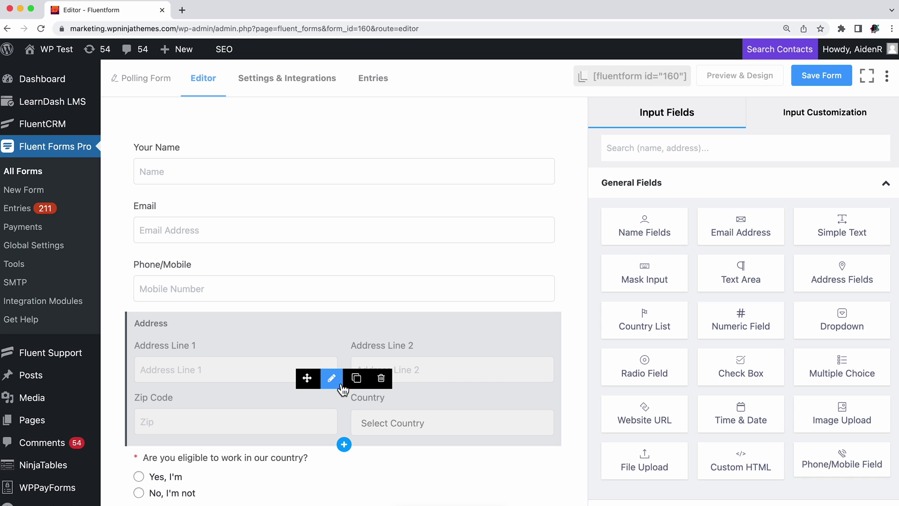
left_click(333, 379)
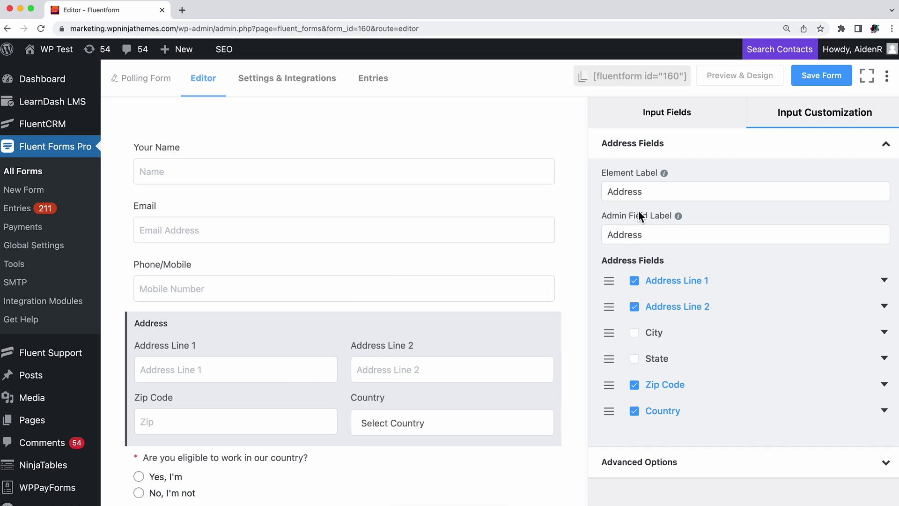
key("BackSpace")
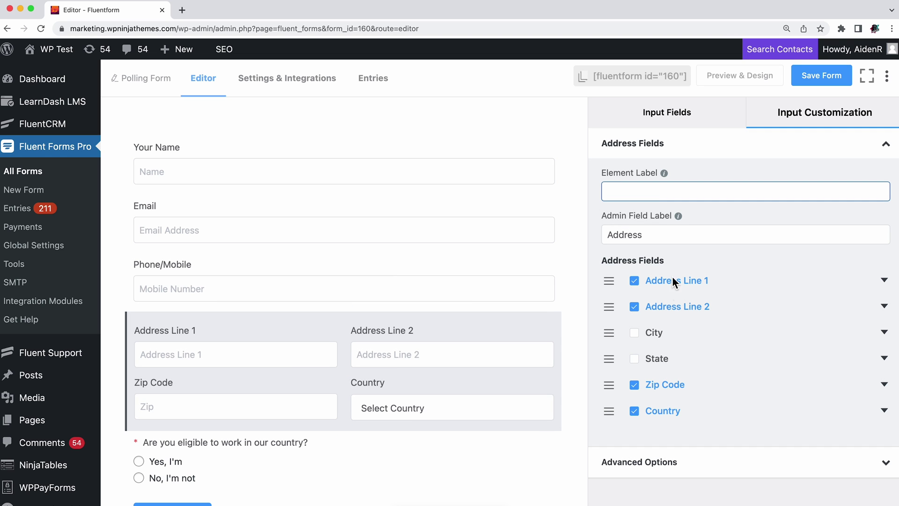
left_click(635, 333)
left_click(635, 359)
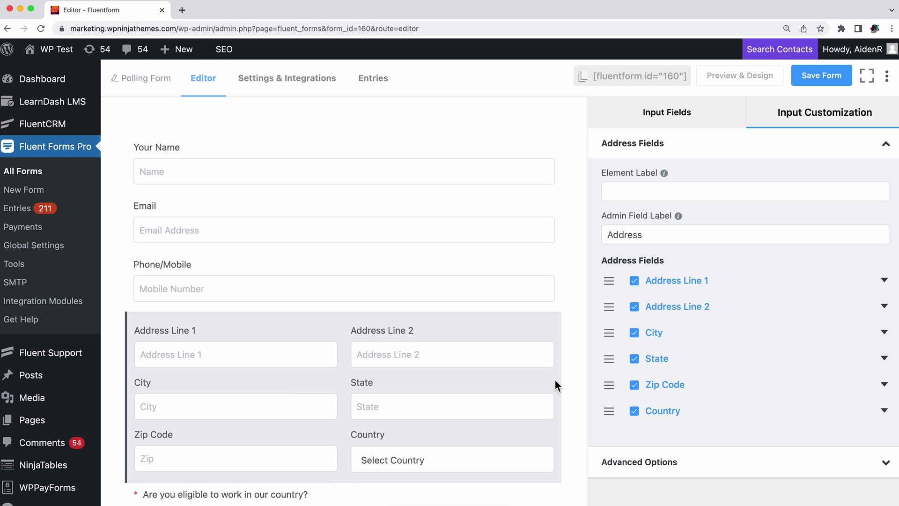
scroll(491, 383, "down", 3)
left_click(667, 112)
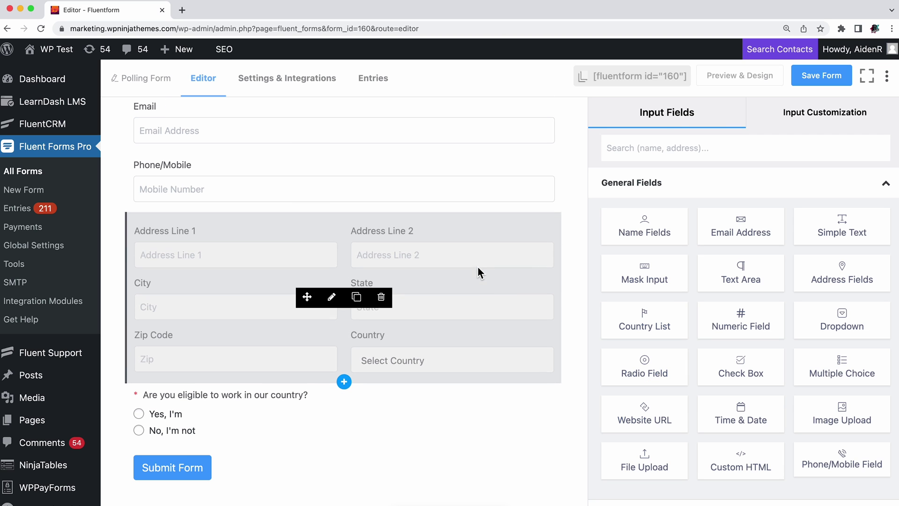
left_click_drag(740, 319, 359, 490)
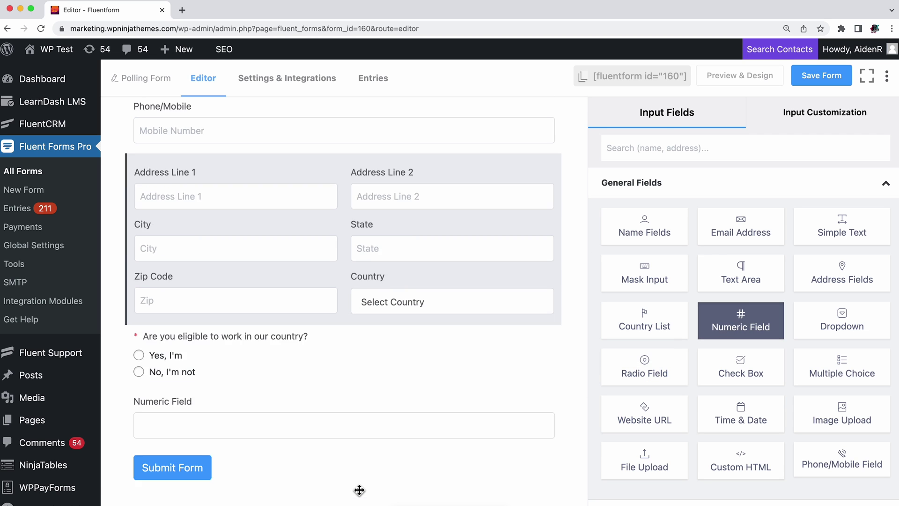
Relabel the numeric field 'Social Security Number' and add an Image Upload field beneath it.
left_click(332, 419)
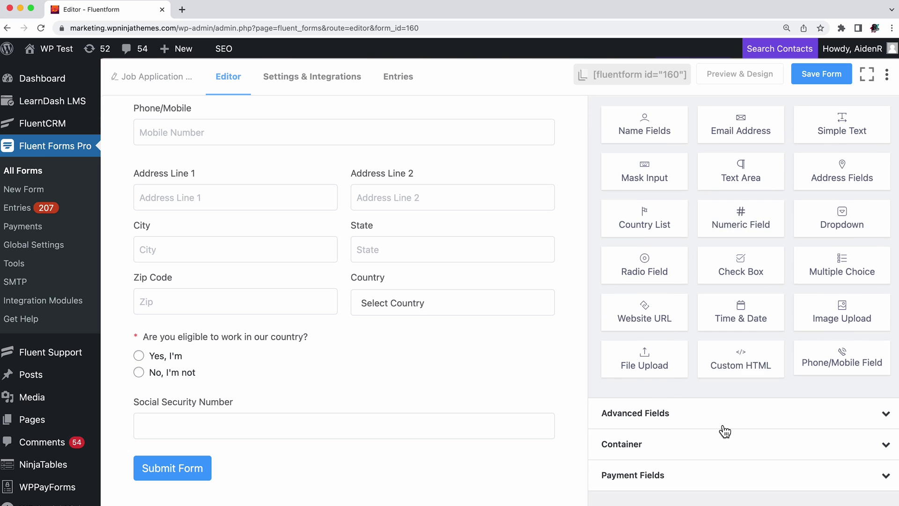
left_click(724, 416)
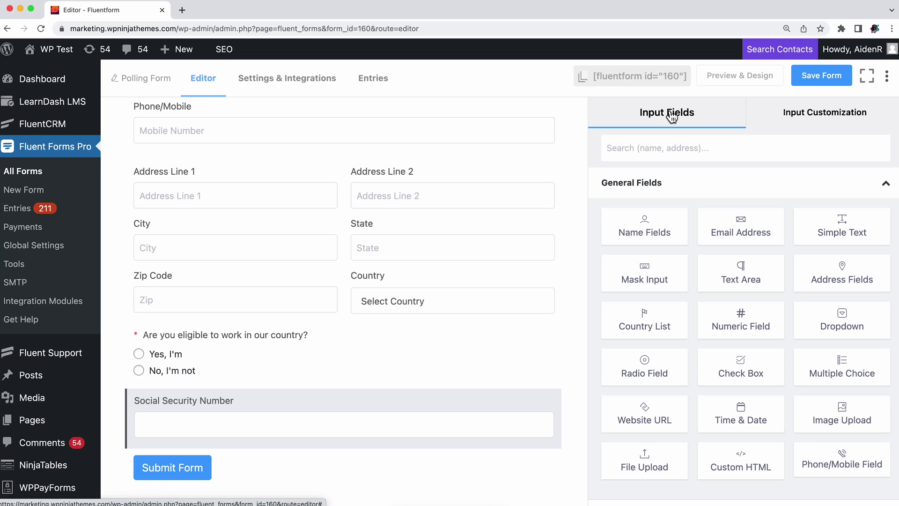
mouse_move(842, 413)
left_mouse_down()
mouse_move(358, 461)
mouse_move(358, 450)
left_mouse_up()
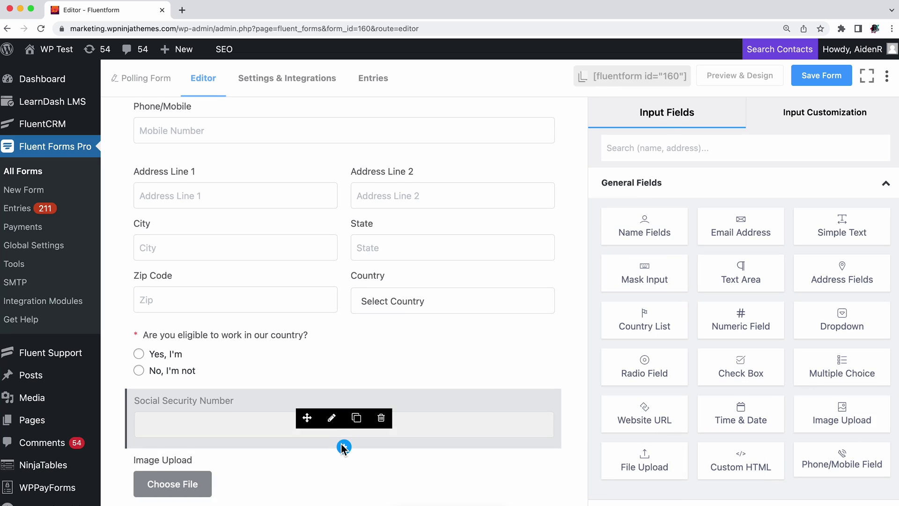
Label the image upload 'Upload a recent Image' with a 2 MB size limit.
left_click(333, 421)
left_click_drag(679, 191, 604, 194)
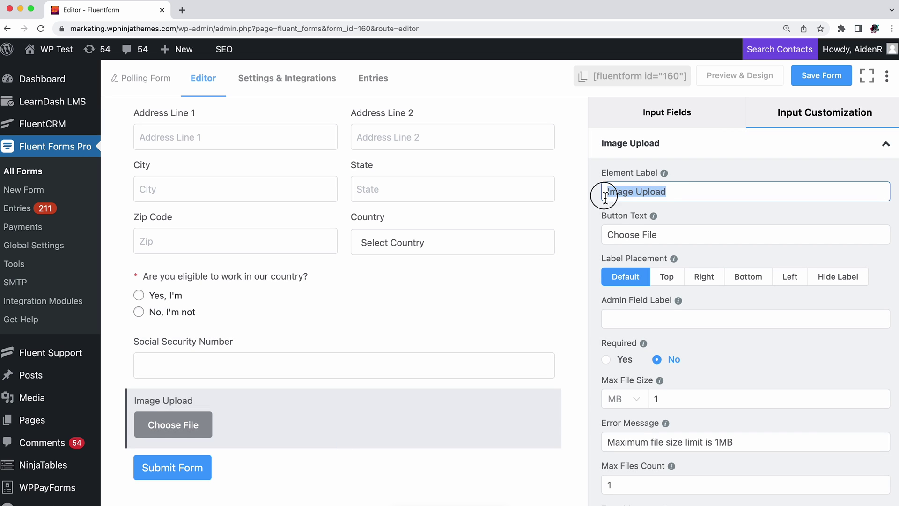
mouse_move(767, 396)
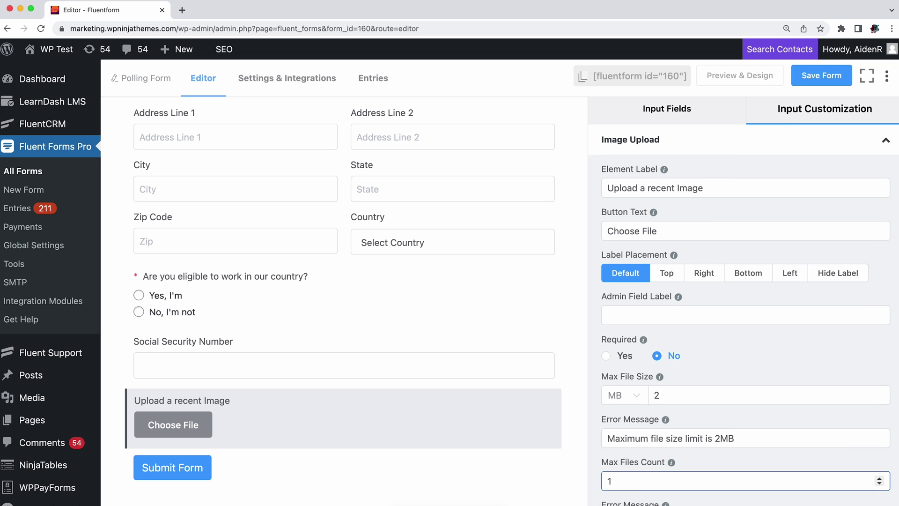
scroll(682, 421, "down", 2)
scroll(683, 421, "up", 2)
left_click(667, 112)
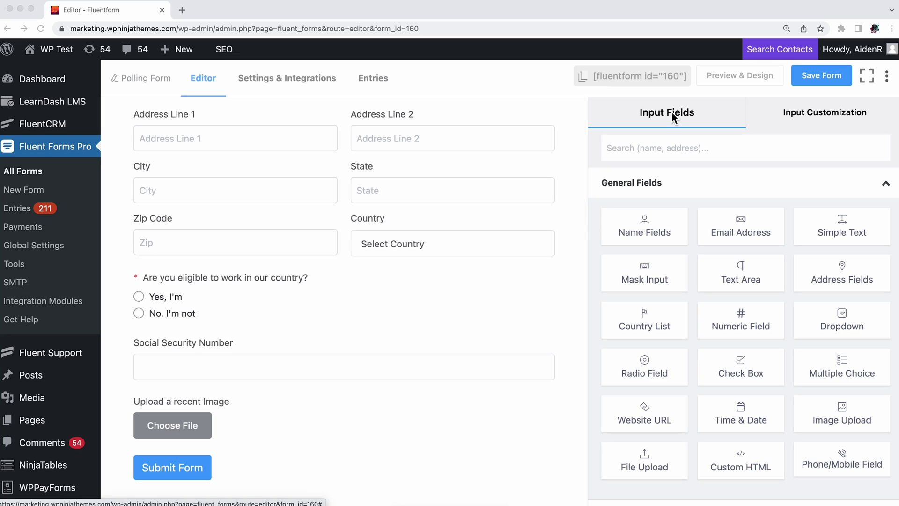
scroll(693, 208, "down", 3)
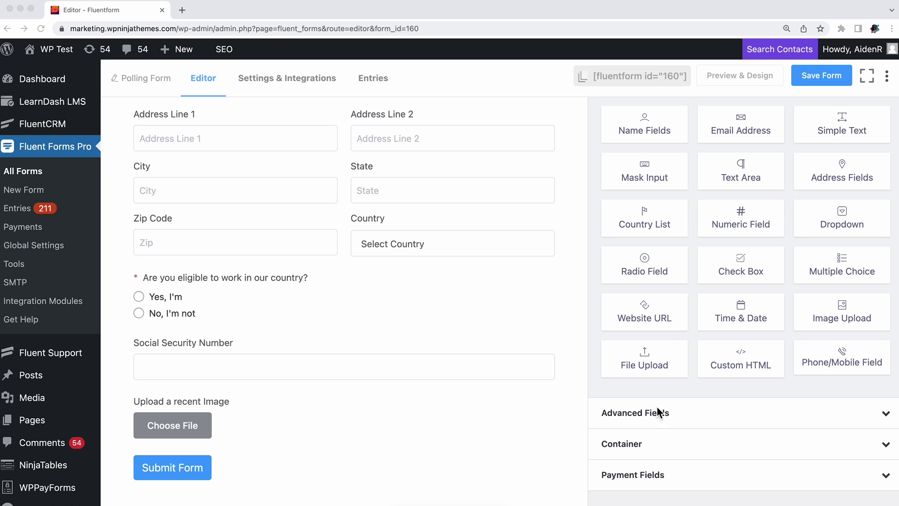
Insert a Form Step page break after the photo upload field.
left_click(685, 420)
left_click(684, 420)
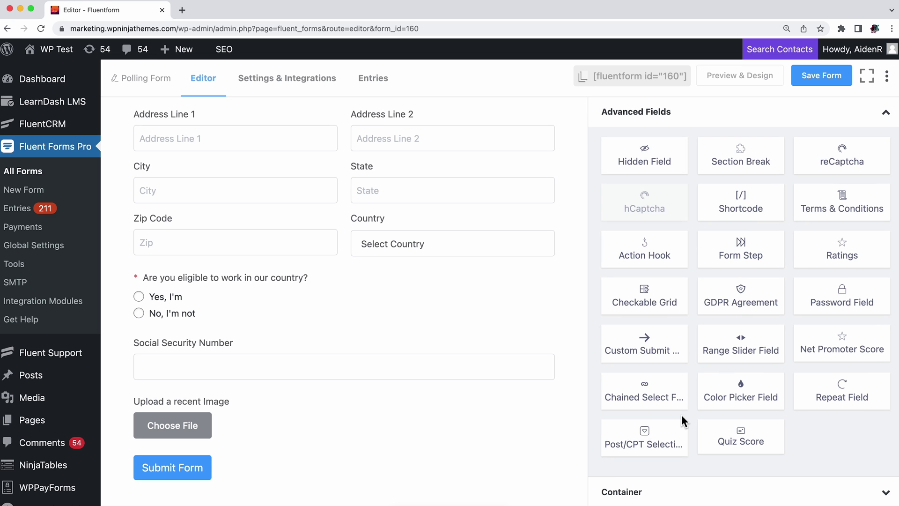
left_click(743, 254)
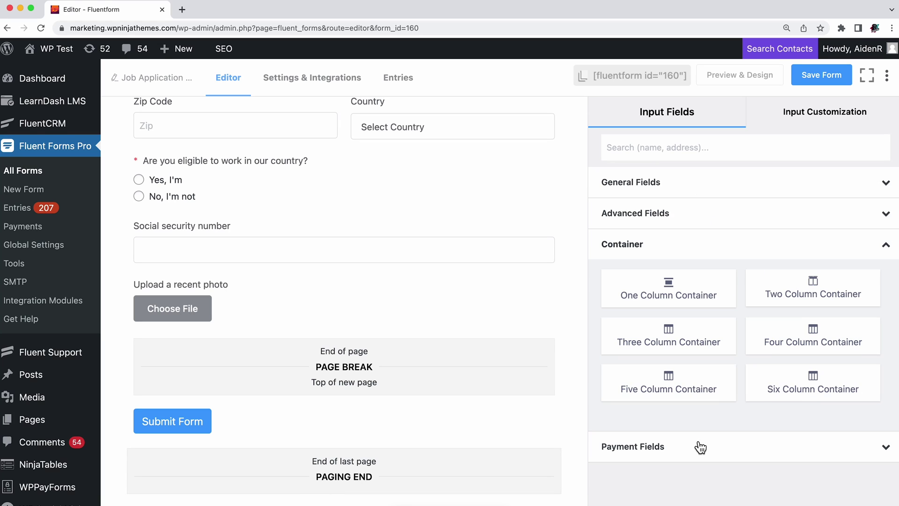
Add a four-column row after the page break holding two text inputs and date fields.
left_click_drag(813, 337, 368, 421)
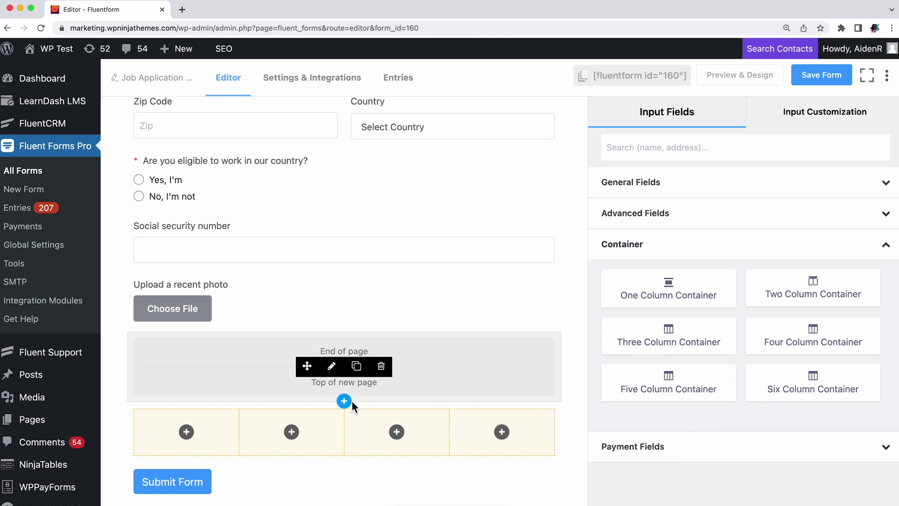
left_click(680, 195)
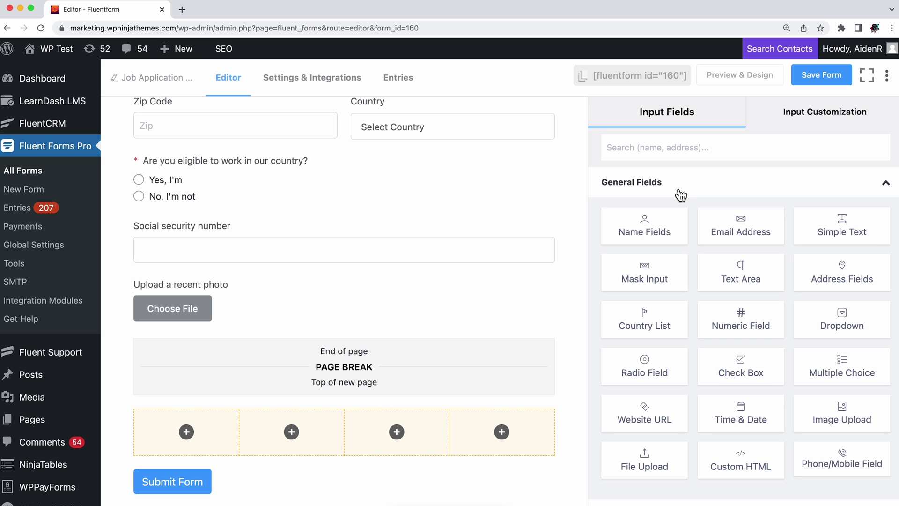
left_click_drag(841, 225, 187, 431)
left_click_drag(842, 225, 291, 435)
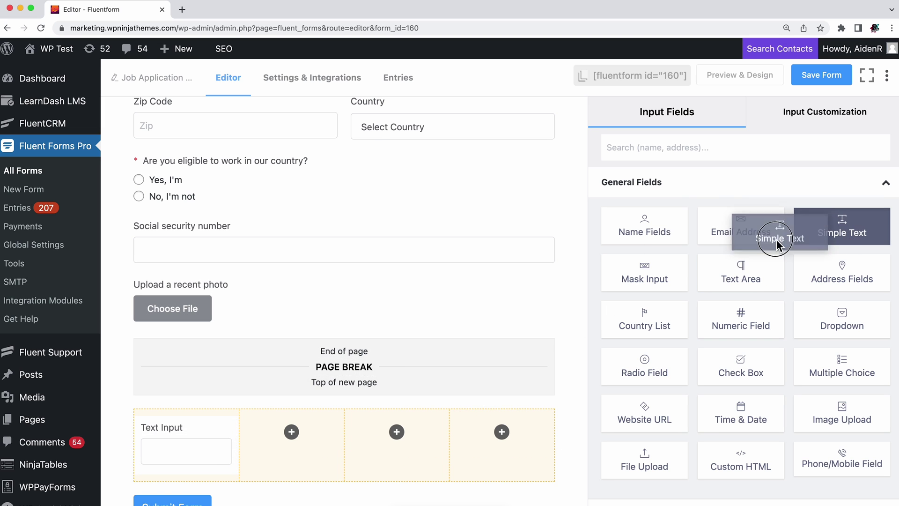
mouse_move(740, 414)
left_mouse_down()
mouse_move(397, 450)
mouse_move(489, 447)
left_mouse_up()
Label the columns Previous Company, Designation, Starting date and Ending date.
left_click(186, 439)
left_click(644, 191)
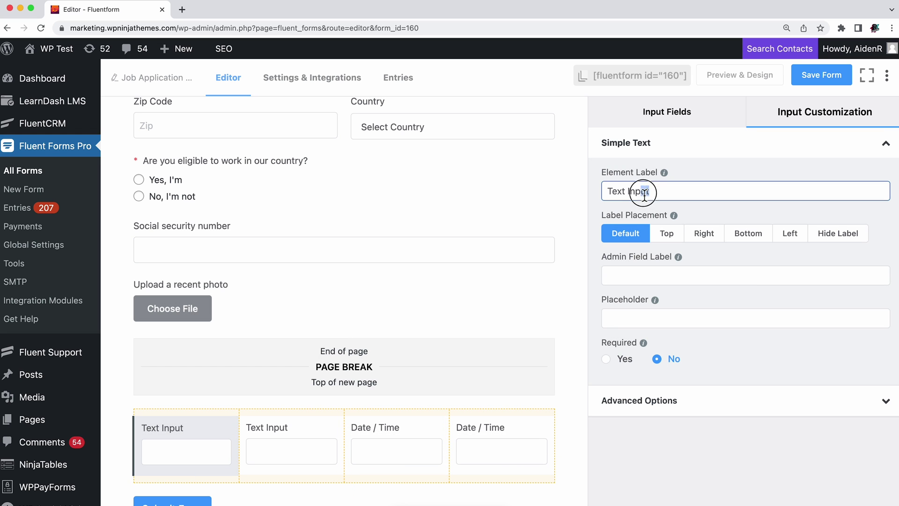
type("y")
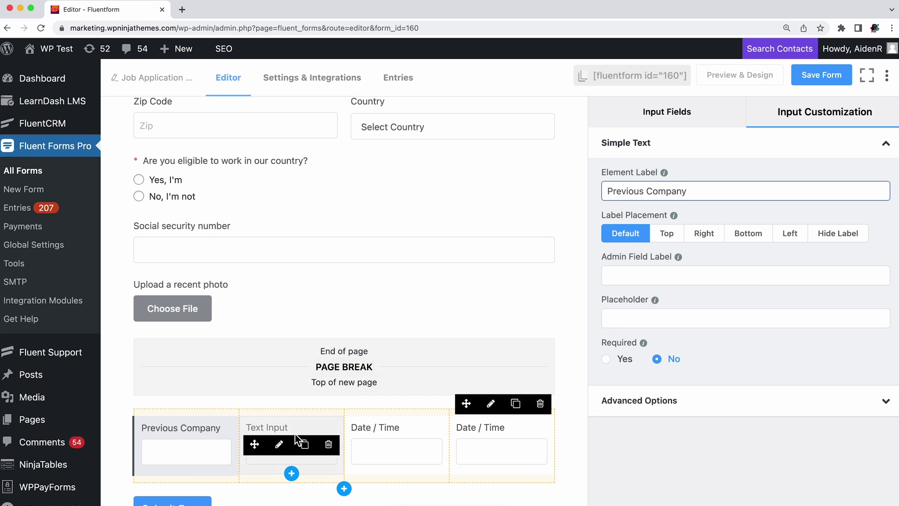
left_click(292, 435)
type("natio")
left_click(397, 443)
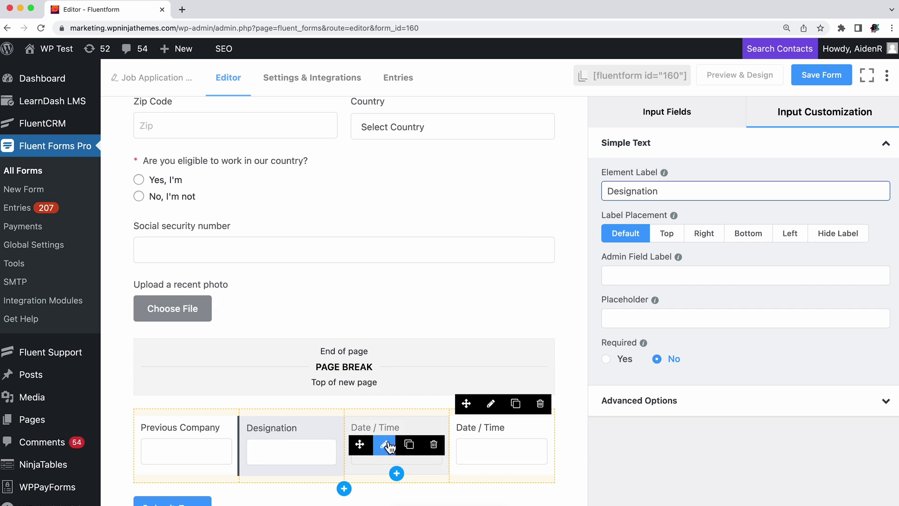
left_click(660, 191)
type("Starting date")
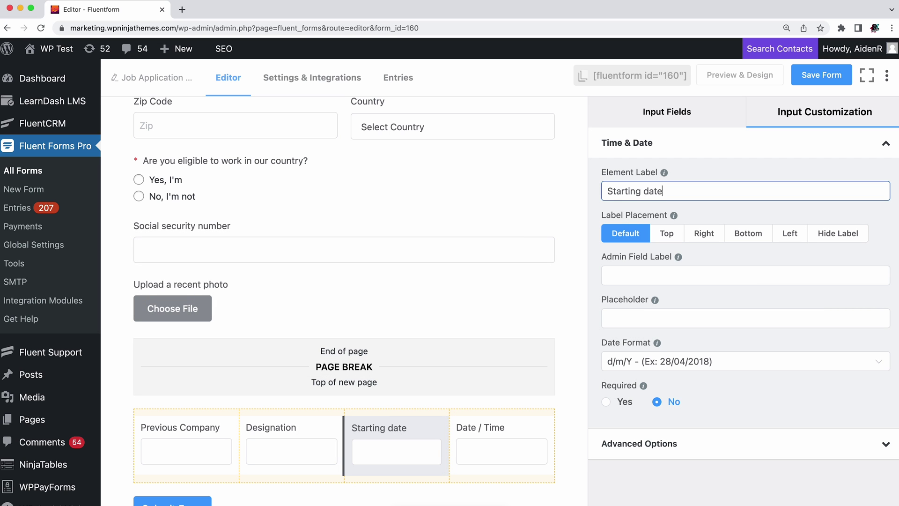
left_click(501, 443)
double_click(631, 192)
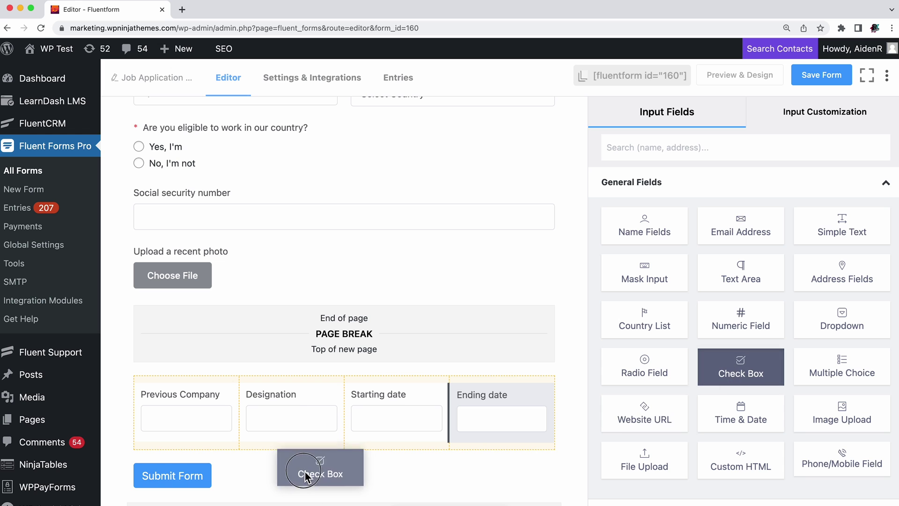
scroll(317, 453, "down", 3)
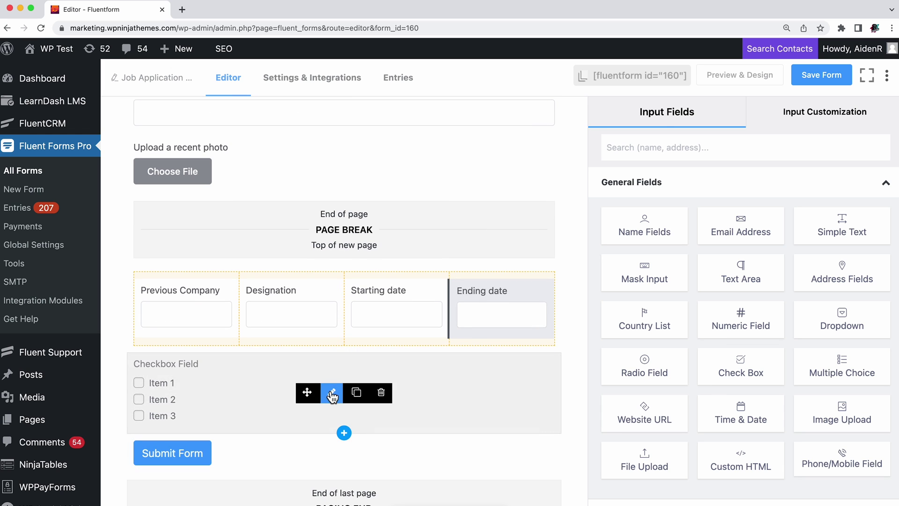
Label the checkbox 'Which position are you applying for?' with options Software Engineer, Marketing Executive, Graphics Designer.
left_click(330, 392)
type("Which position are you applying for?")
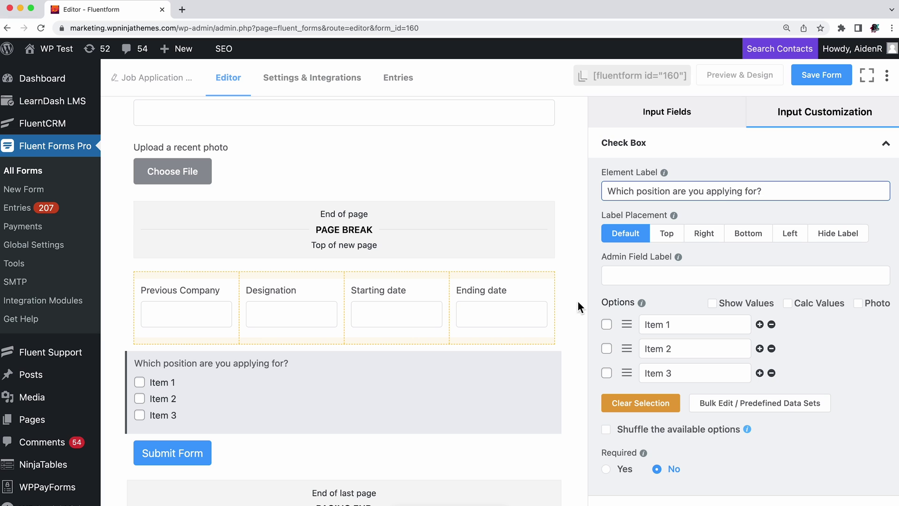
left_click(693, 324)
type("Softwar")
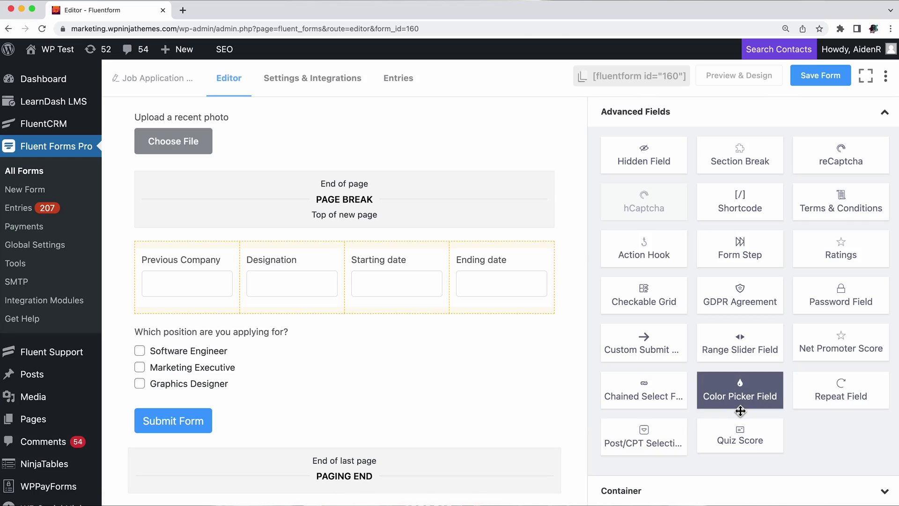
Add a Net Promoter Score labelled 'Rate your proficiency in this field' and a slider labelled 'Rate your skill out of 10'.
left_click_drag(841, 343, 343, 404)
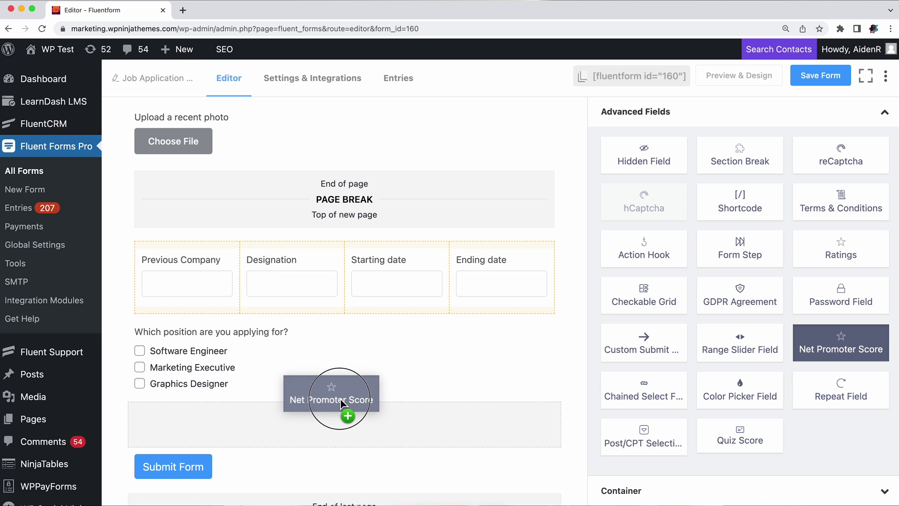
scroll(344, 352, "down", 3)
mouse_move(740, 343)
left_mouse_down()
mouse_move(320, 489)
mouse_move(312, 413)
left_mouse_up()
left_click(261, 359)
left_click_drag(696, 191, 610, 192)
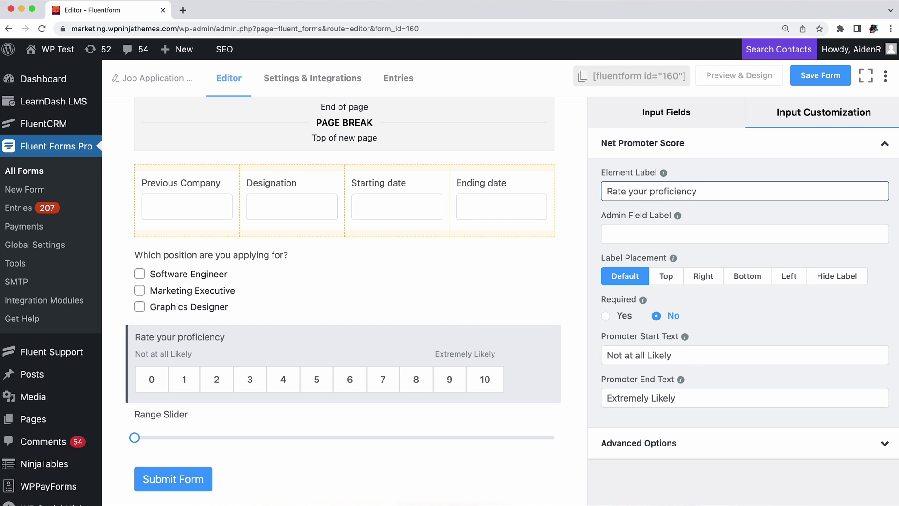
type("ld")
left_click(331, 430)
left_click_drag(696, 191, 602, 200)
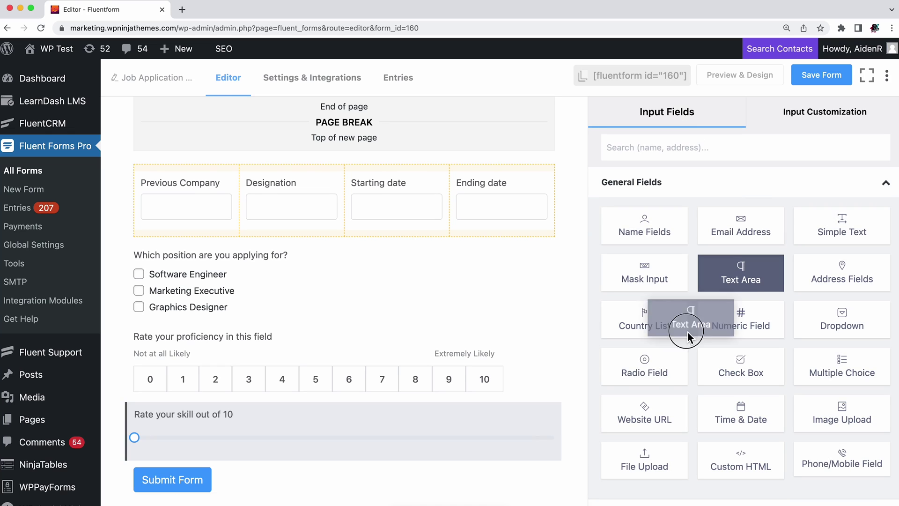
Add a 'Why do you want to work with us?' text area with a 150-character help message.
mouse_move(741, 273)
left_mouse_down()
mouse_move(388, 459)
mouse_move(351, 460)
left_mouse_up()
scroll(352, 462, "down", 5)
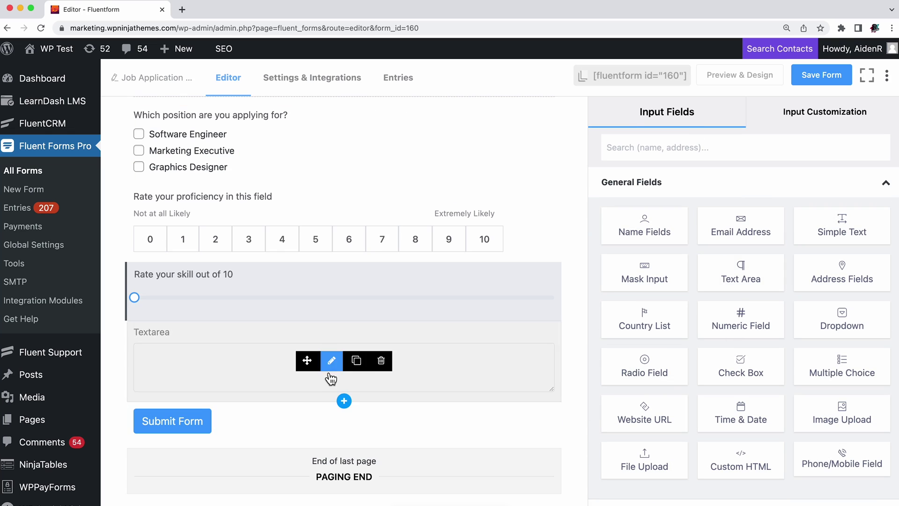
left_click(331, 361)
type("Why do you want to work with us?")
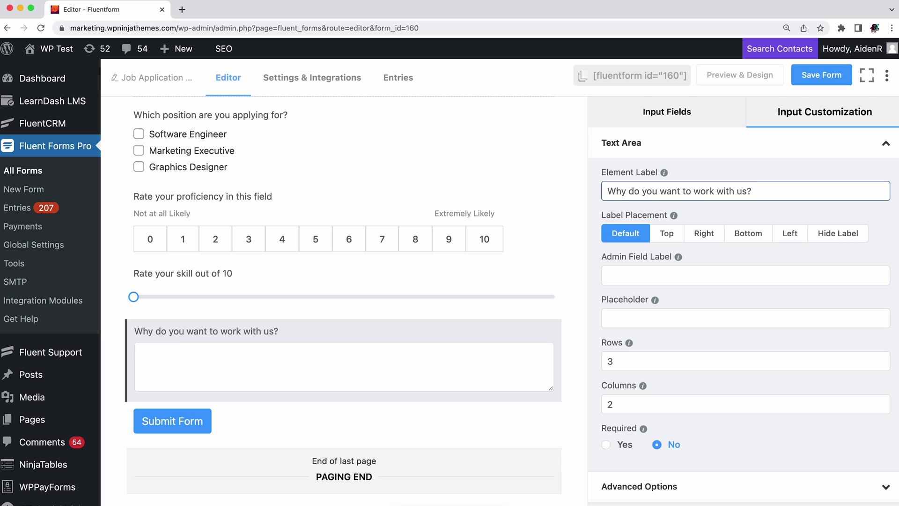
scroll(604, 211, "down", 1)
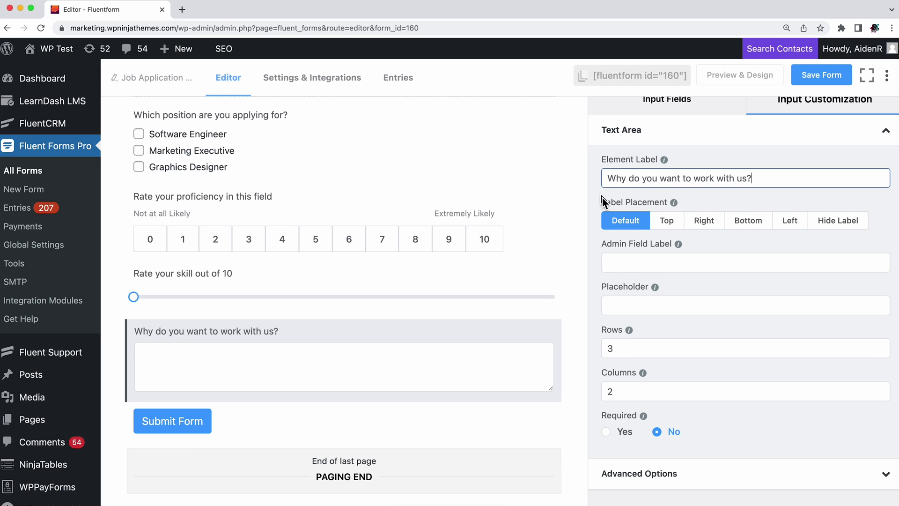
left_click(720, 476)
left_click(745, 360)
type("K")
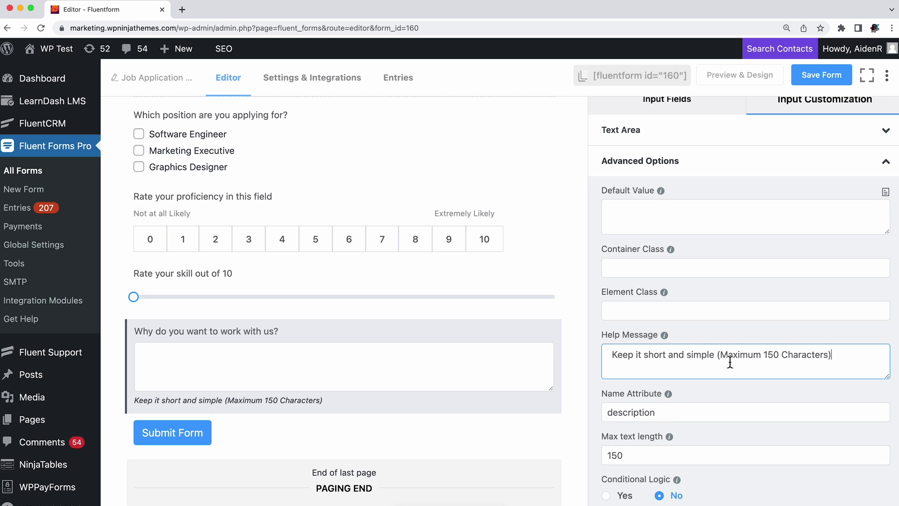
scroll(730, 362, "up", 1)
Expand the Container section and add a two-column row above the submit button.
left_click(667, 112)
scroll(716, 211, "down", 3)
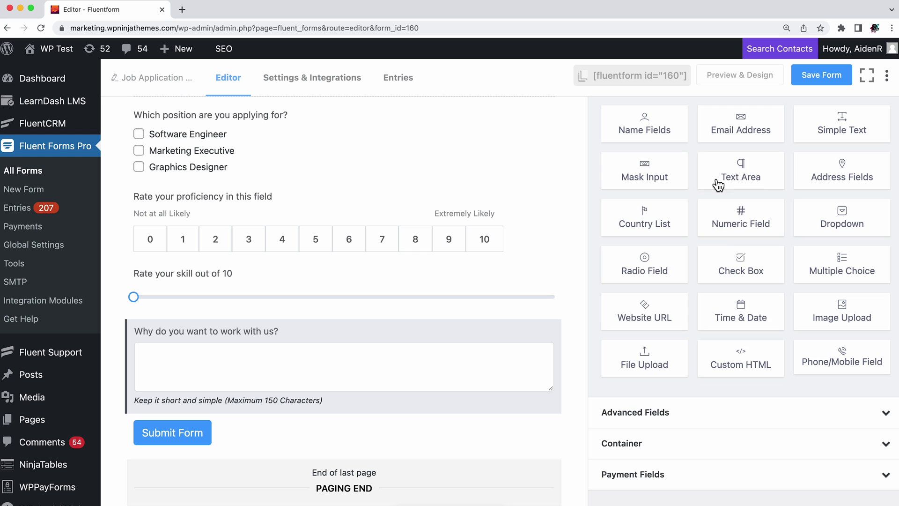
left_click(734, 442)
left_click_drag(812, 287, 331, 415)
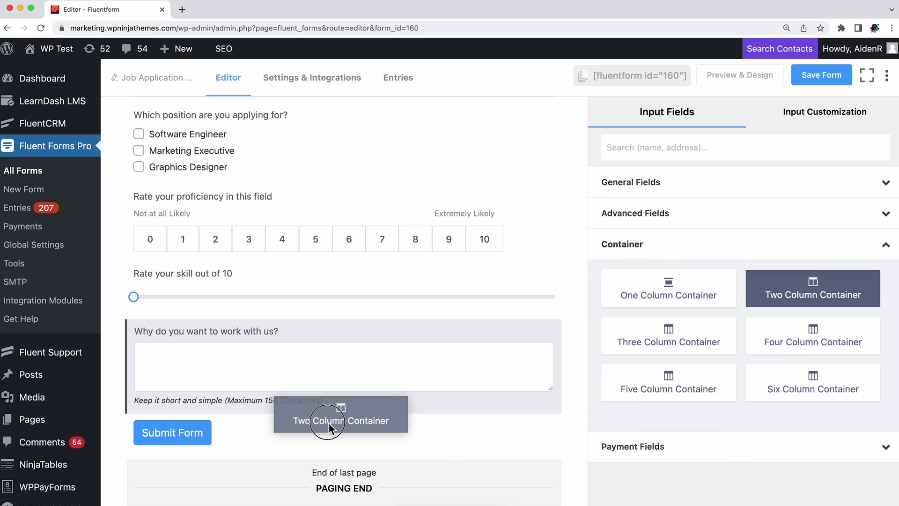
Add a Simple Text field to each column of the two-column row.
left_click(674, 201)
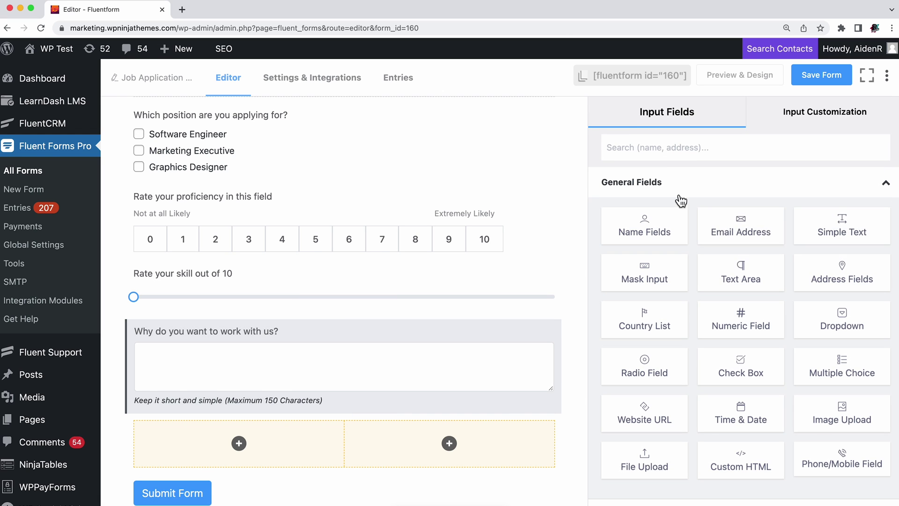
mouse_move(842, 224)
left_mouse_down()
mouse_move(505, 342)
mouse_move(267, 472)
left_mouse_up()
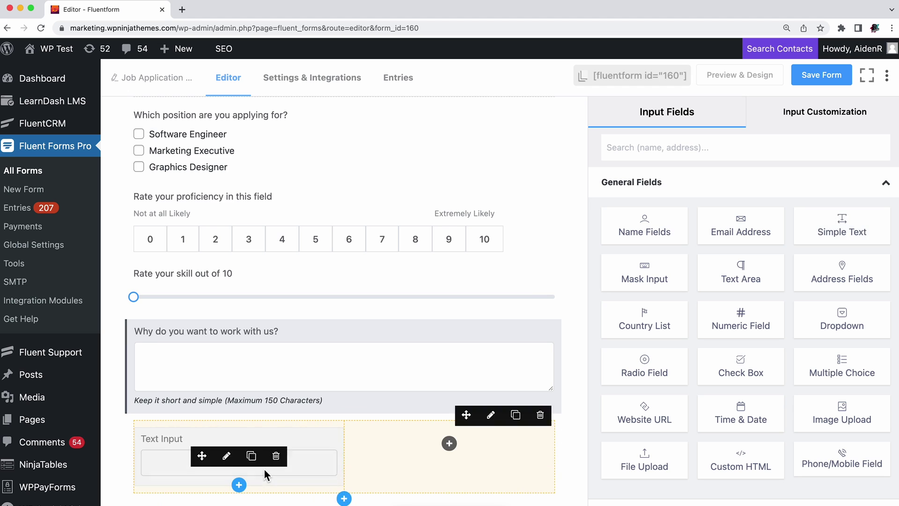
scroll(341, 429, "down", 3)
left_click_drag(841, 225, 449, 379)
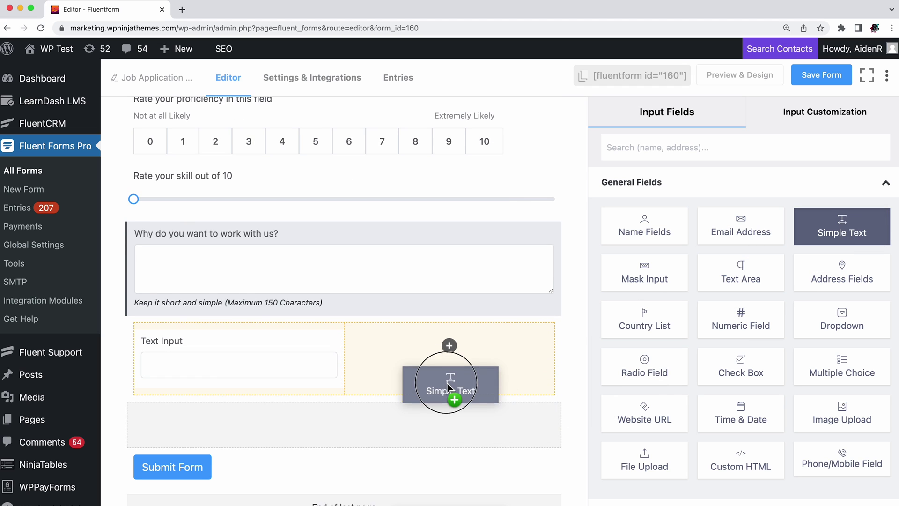
Label the fields 'Reference Name' and 'Reference Job tittle', and relabel the submit button.
left_click(224, 367)
left_click_drag(653, 191, 611, 191)
type("Reference Name")
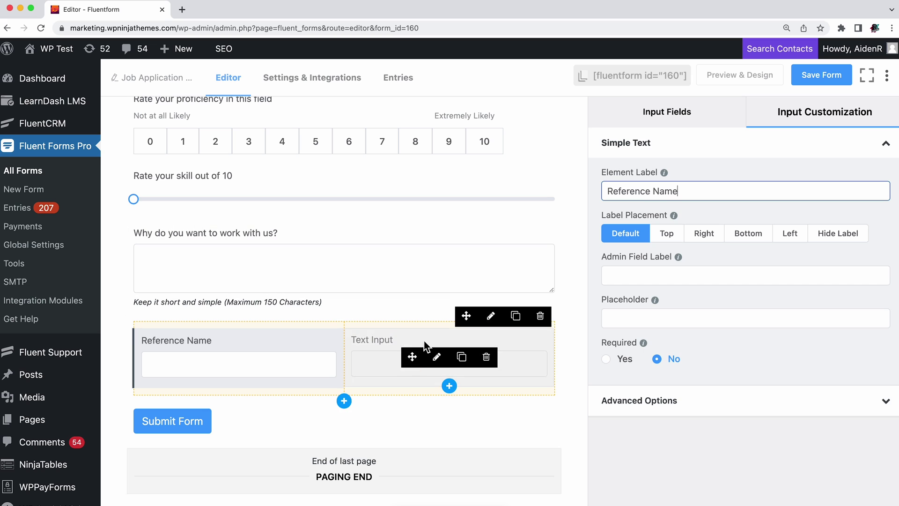
left_click(450, 363)
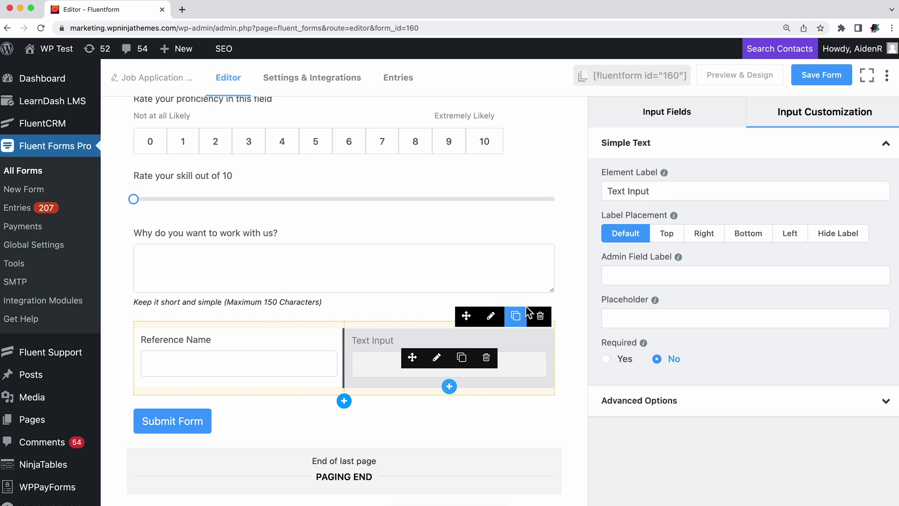
left_click_drag(682, 191, 604, 192)
type("Reference Job tittle")
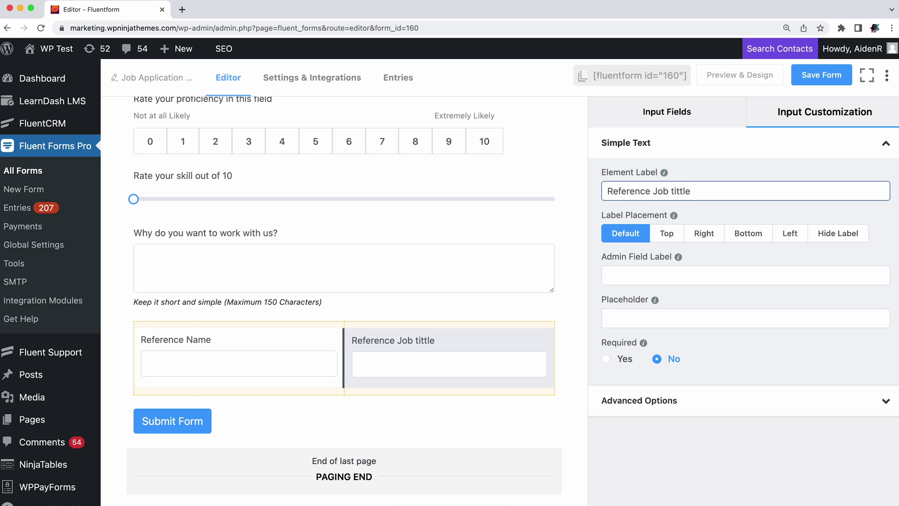
left_click(343, 424)
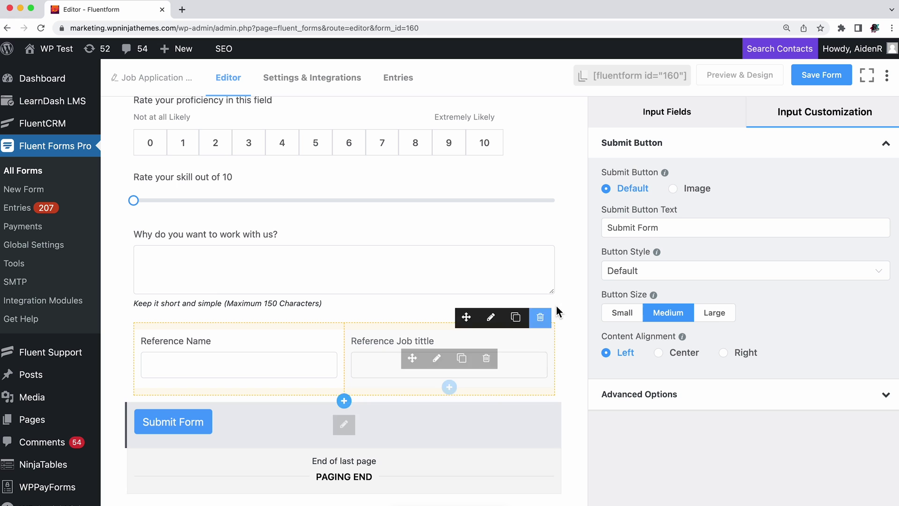
left_click_drag(660, 228, 605, 227)
type("A")
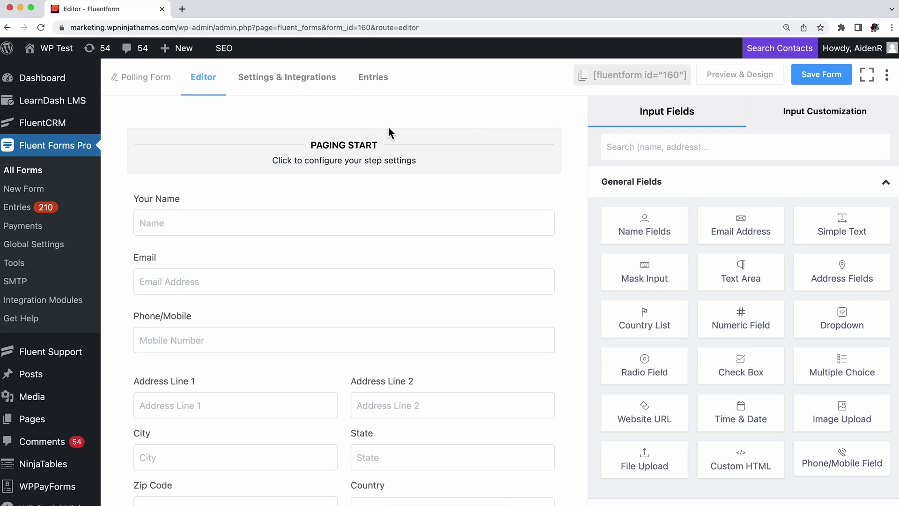
Review the form settings and Custom CSS/JS, save the settings, and preview the form.
left_click(296, 86)
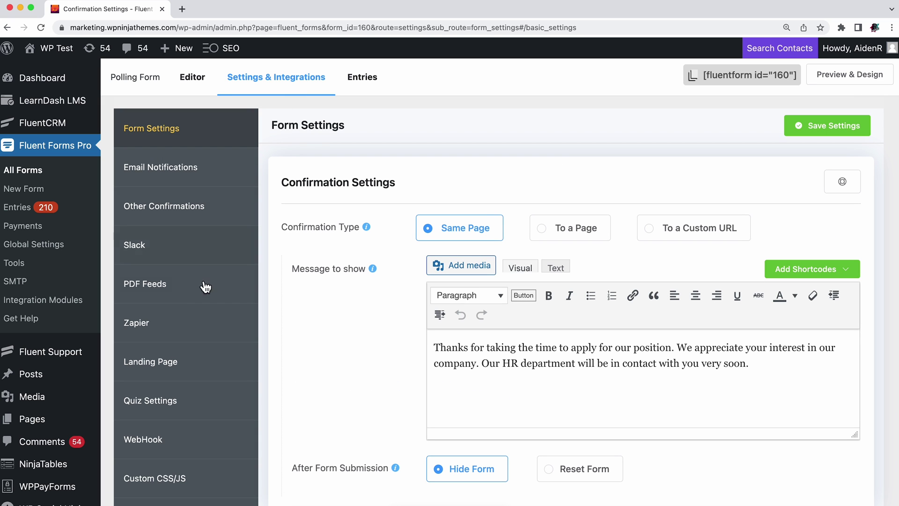
left_click(175, 481)
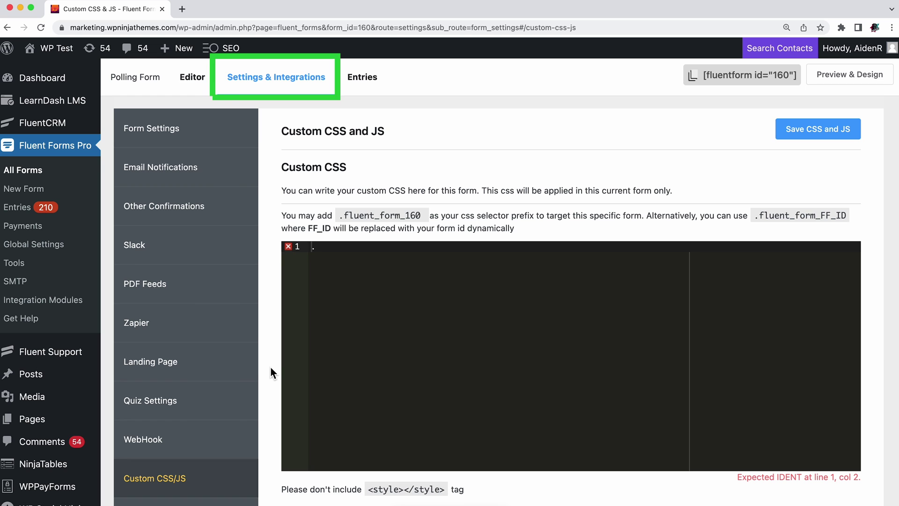
left_click(195, 144)
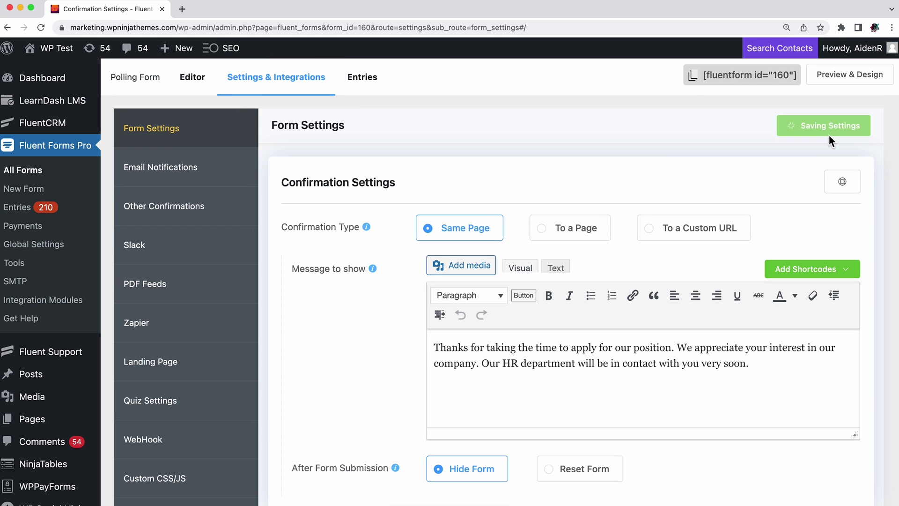
left_click(850, 75)
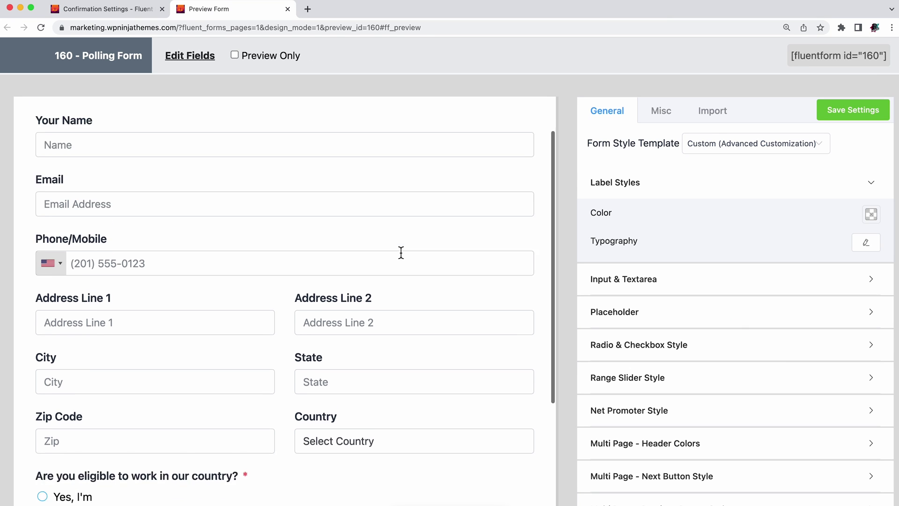
scroll(401, 253, "down", 3)
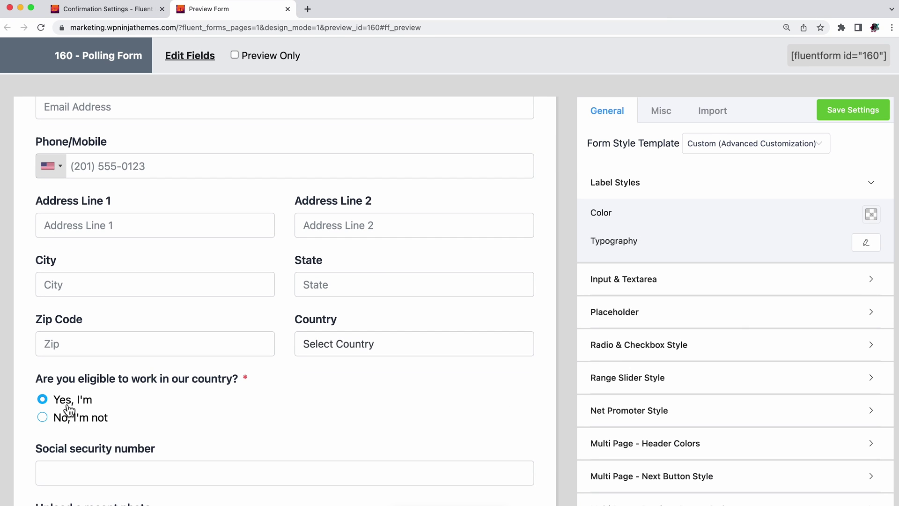
scroll(69, 409, "down", 3)
Advance the preview to step two with Graphics Designer, proficiency 6 and skill 7.
left_click(510, 480)
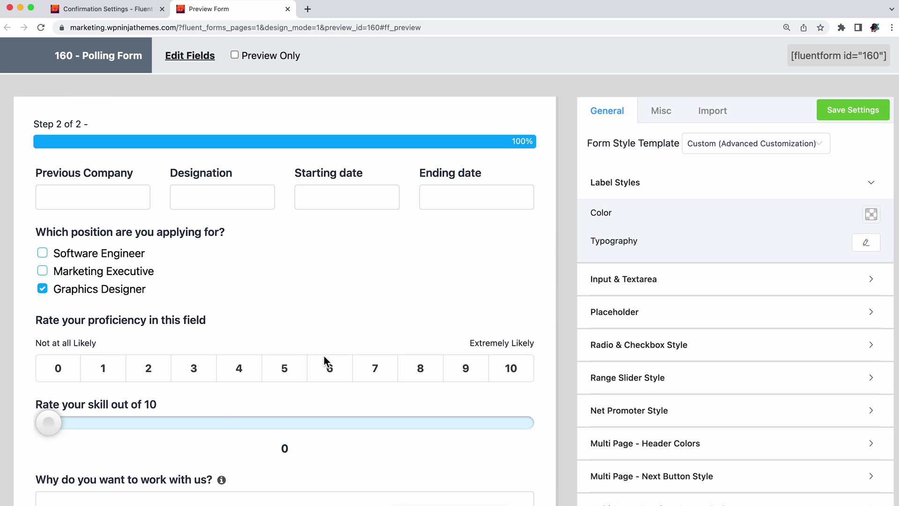
left_click_drag(48, 422, 385, 421)
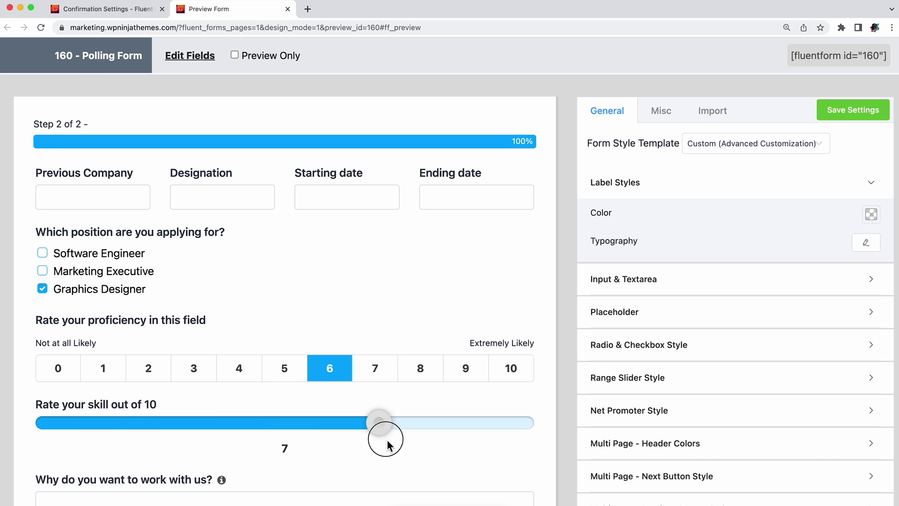
scroll(387, 439, "down", 4)
scroll(387, 440, "down", 1)
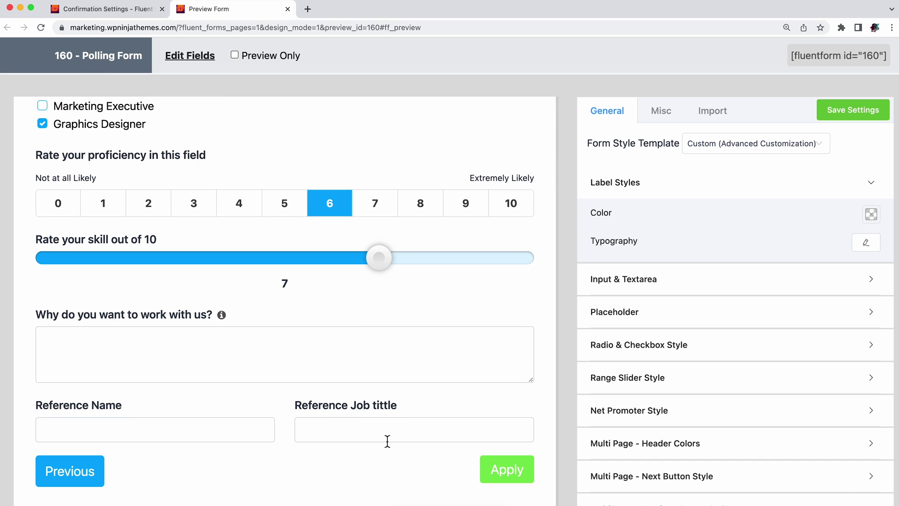
Redirect respondents to a page after submitting and enable double opt-in using the Email field.
left_click(111, 9)
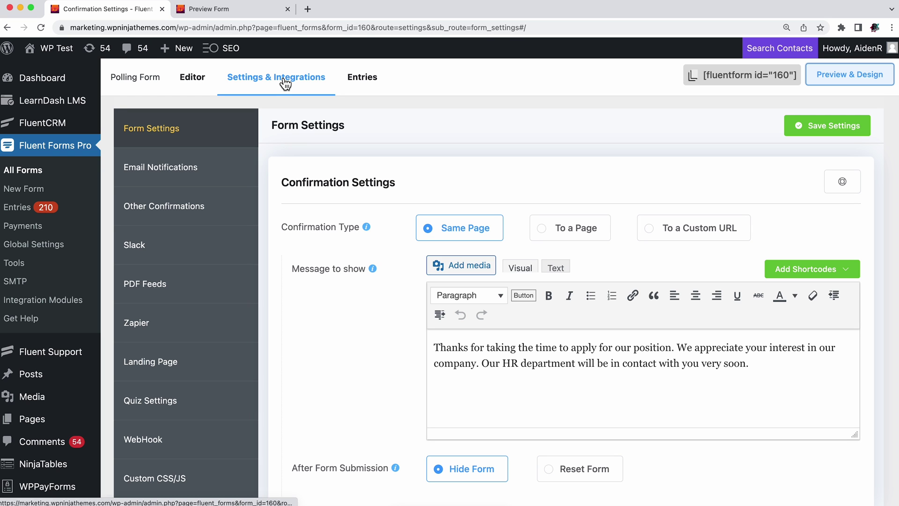
left_click(551, 236)
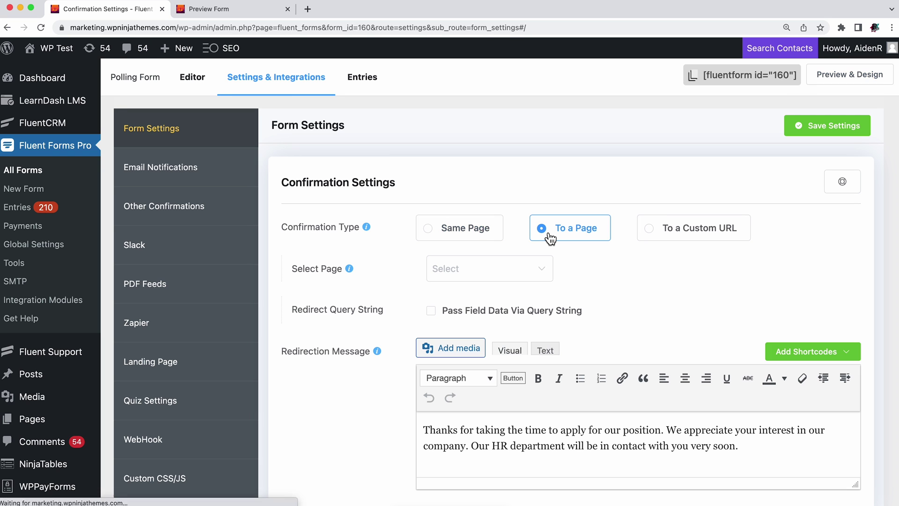
scroll(552, 236, "down", 4)
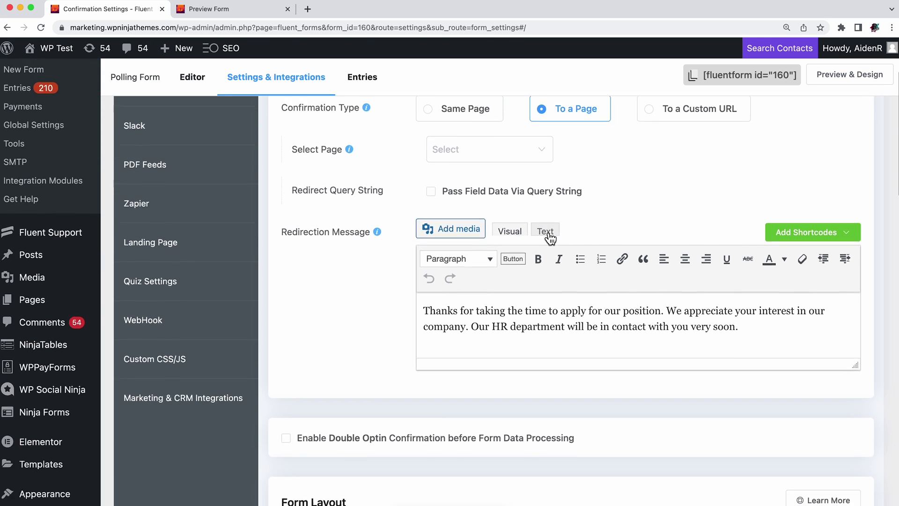
scroll(492, 247, "down", 4)
left_click(287, 292)
left_click(478, 344)
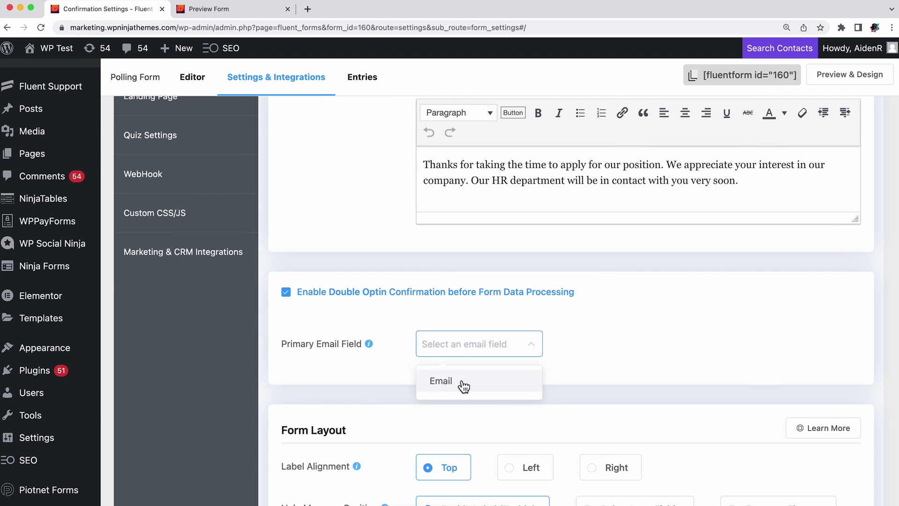
left_click(463, 380)
scroll(460, 385, "down", 3)
scroll(461, 385, "down", 3)
Align labels left, cap maximum entries at 1, and turn on form scheduling.
left_click(516, 276)
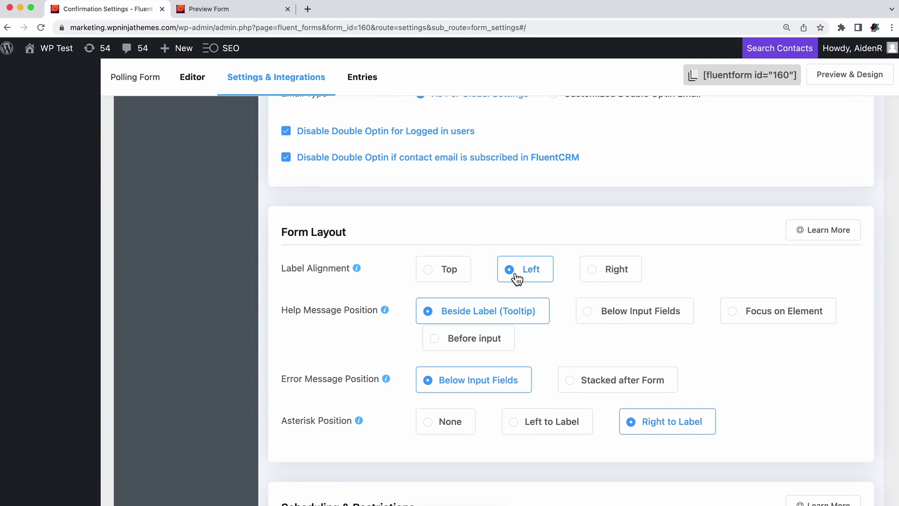
scroll(516, 276, "down", 3)
left_click(439, 311)
left_click(541, 351)
scroll(517, 347, "down", 2)
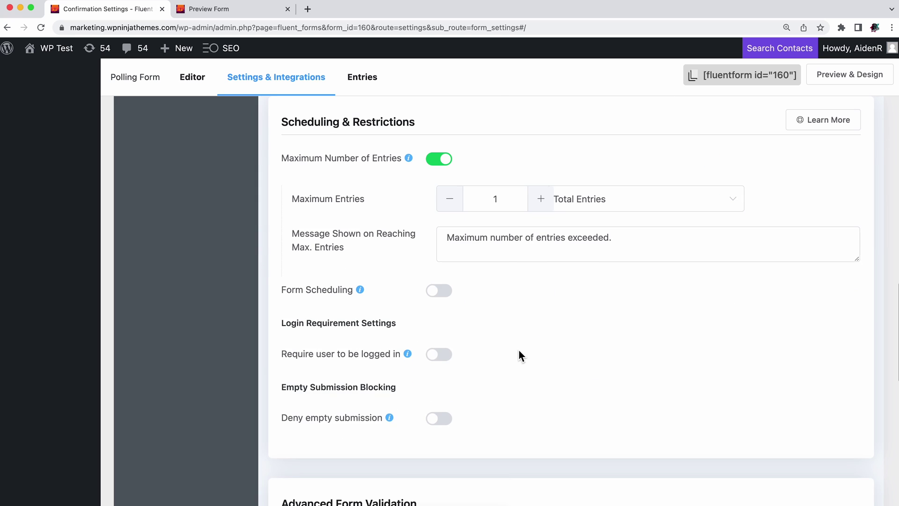
left_click(443, 292)
scroll(443, 293, "down", 10)
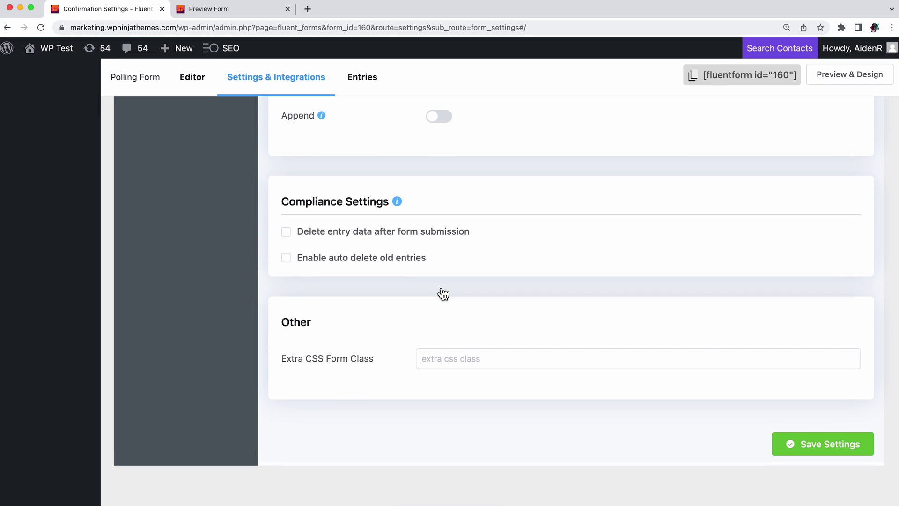
scroll(441, 292, "up", 8)
scroll(439, 286, "up", 10)
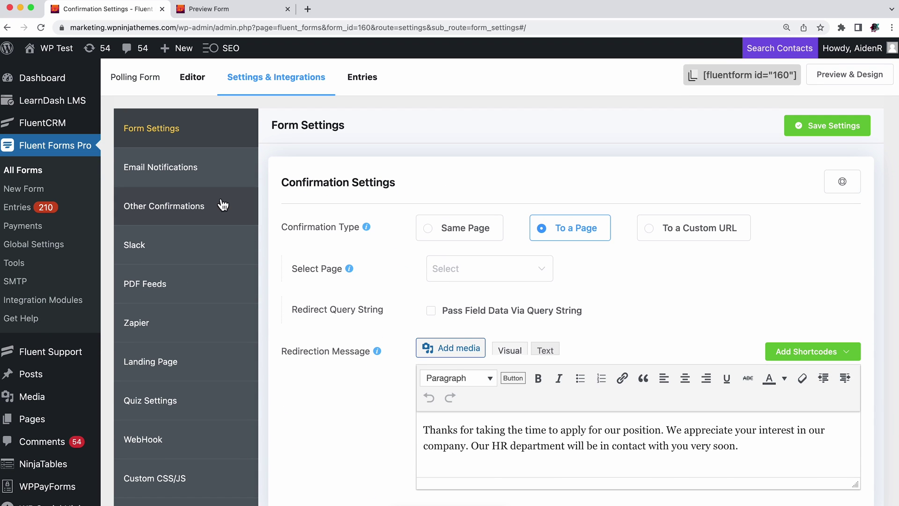
Enable the admin notification email and the FluentCRM integration feed.
left_click(160, 167)
left_click(300, 215)
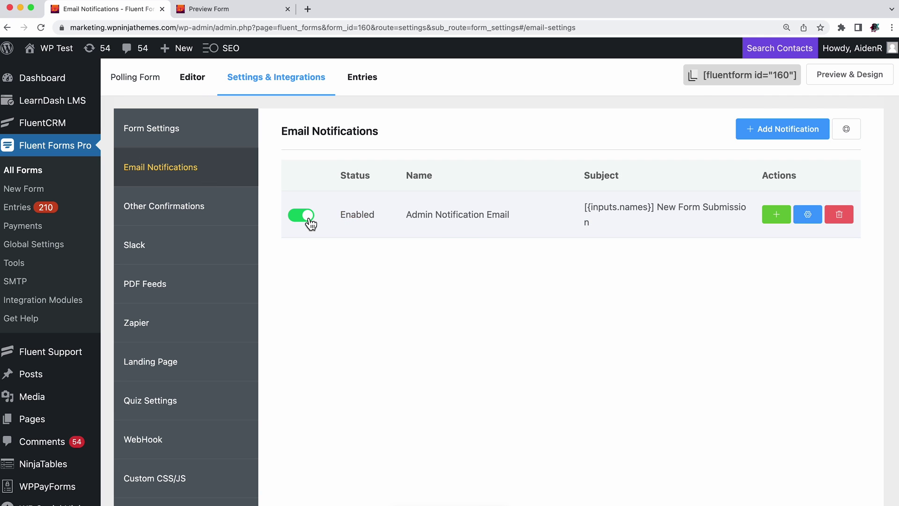
scroll(312, 224, "down", 1)
scroll(311, 223, "down", 2)
left_click(183, 441)
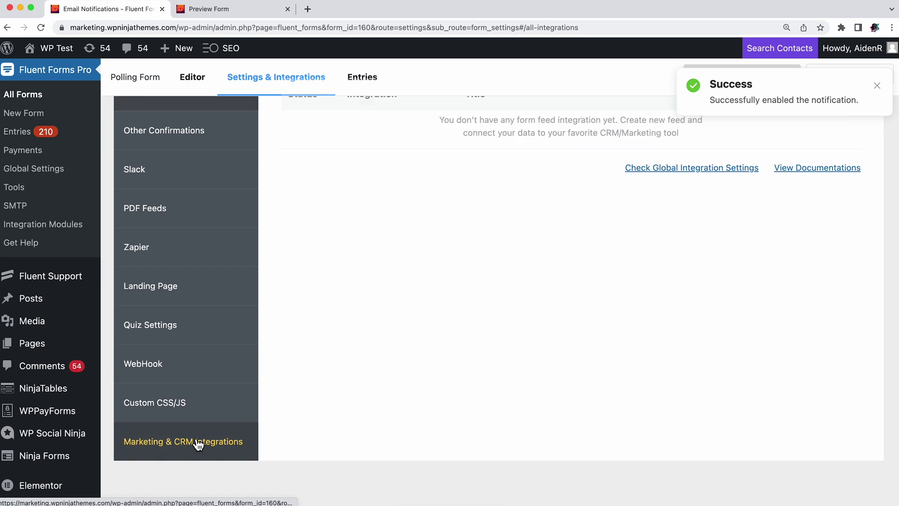
left_click(301, 278)
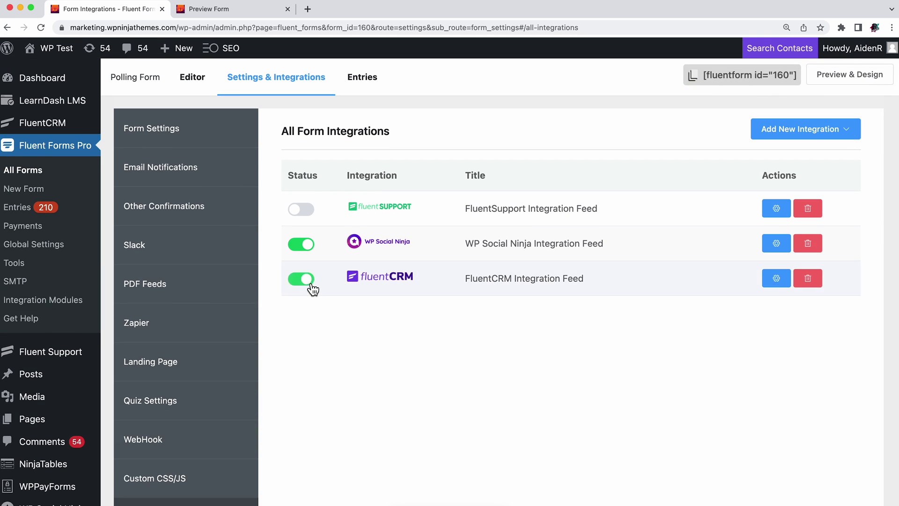
Copy the form's shortcode and start adding a new page in another tab.
left_click(876, 85)
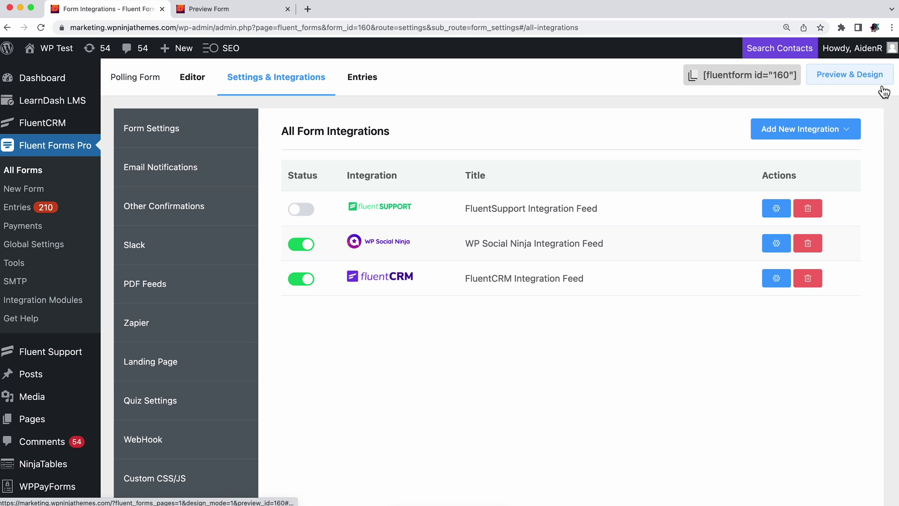
left_click(749, 74)
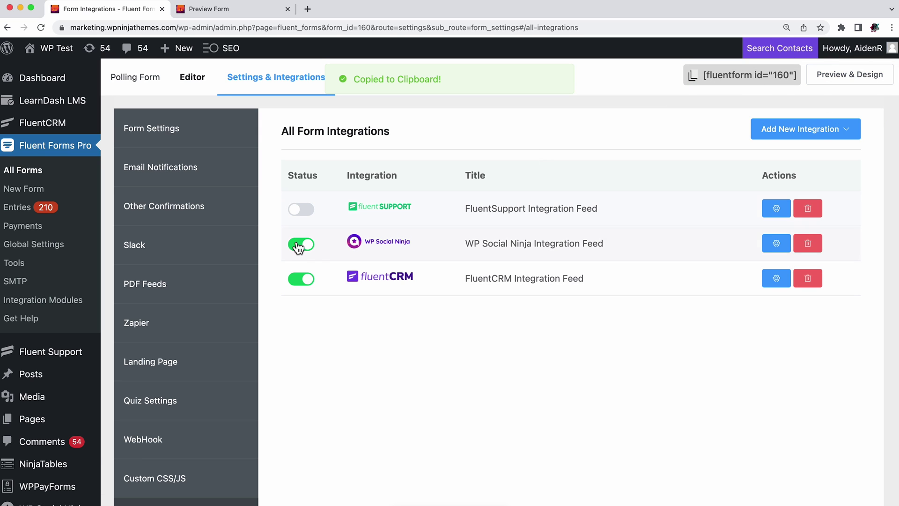
right_click(131, 439)
Create a 'Job Application' page embedding [fluentform id="160"] and preview it in a new tab.
left_click(171, 445)
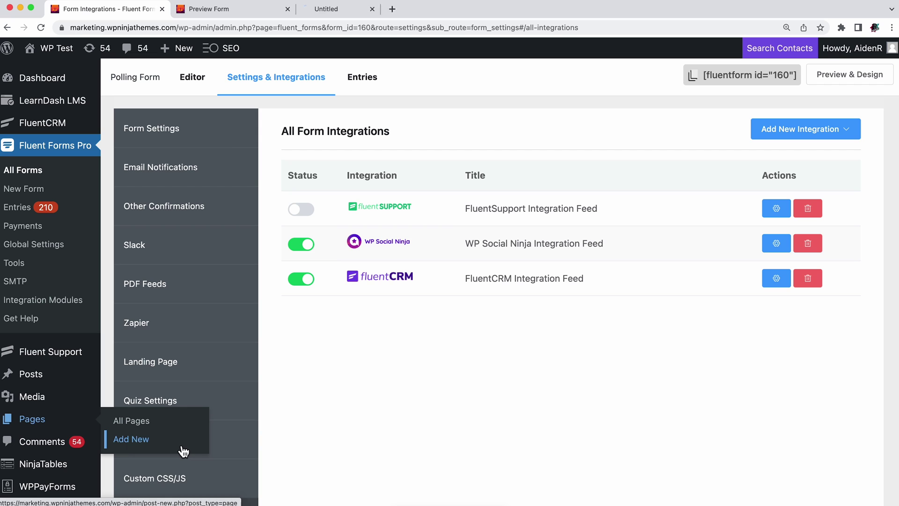
left_click(358, 9)
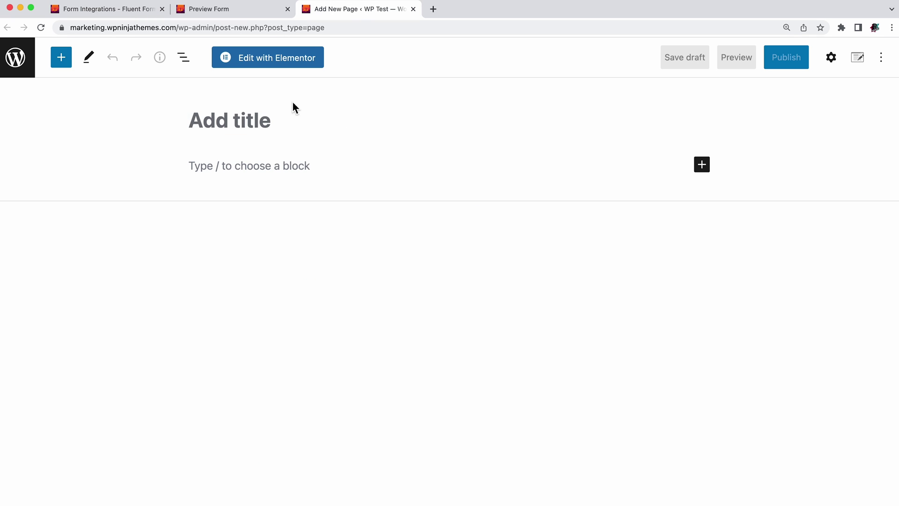
left_click(270, 123)
type("Job Application")
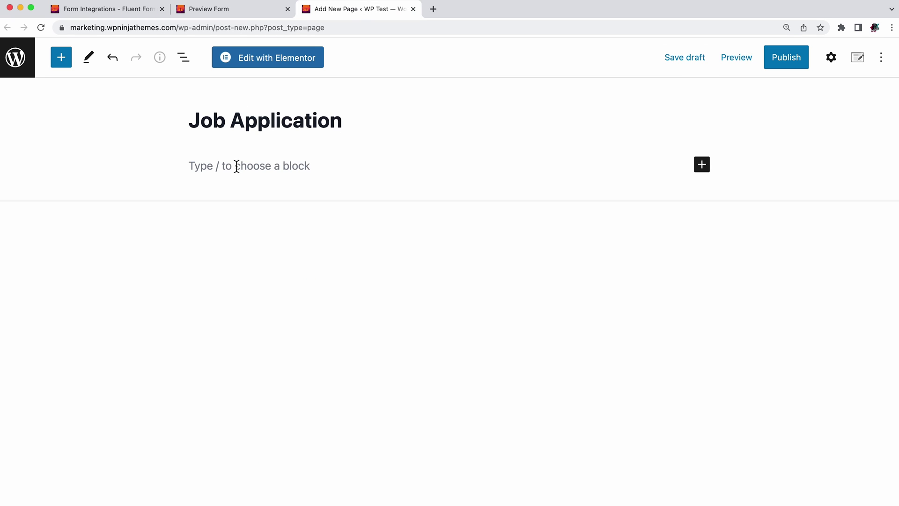
type("/")
left_click(281, 172)
type("[fluentform id=\"160\"]")
left_click(736, 57)
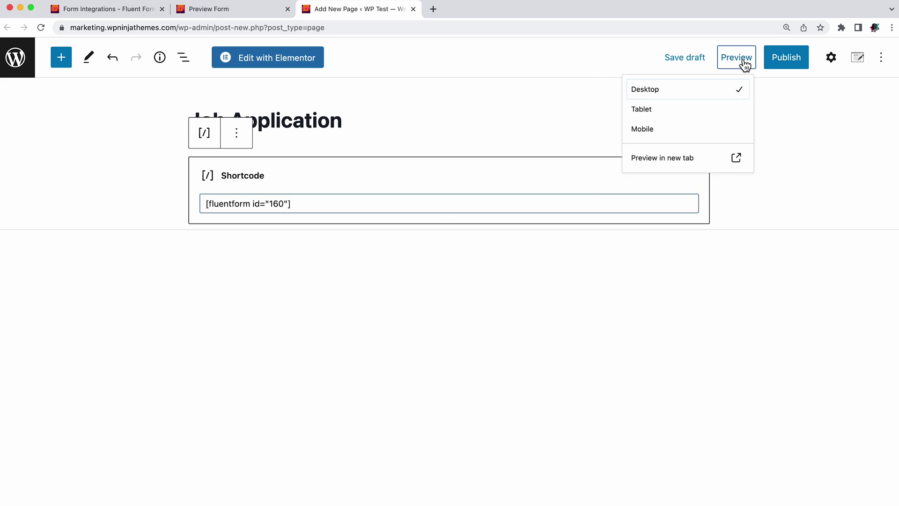
left_click(664, 179)
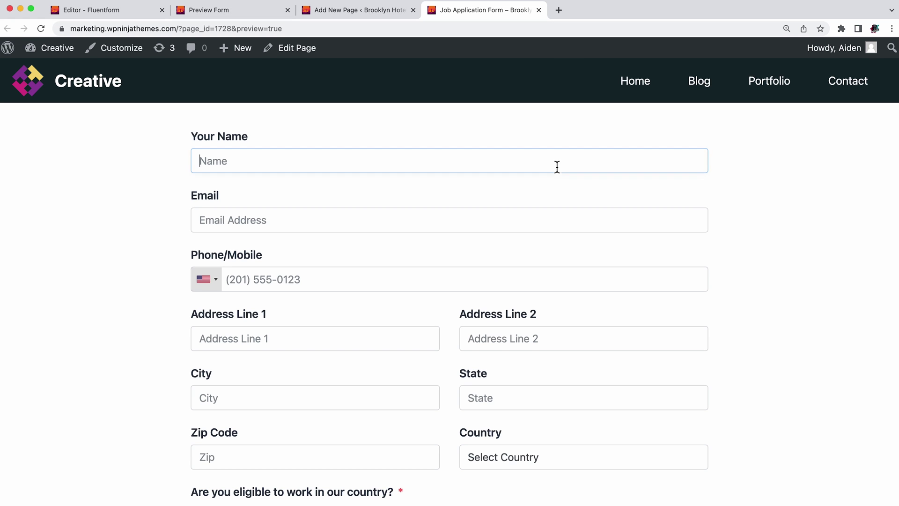
type("Samual Sam")
Enter the applicant's name, email, phone number and address details.
key("Tab")
type("sa")
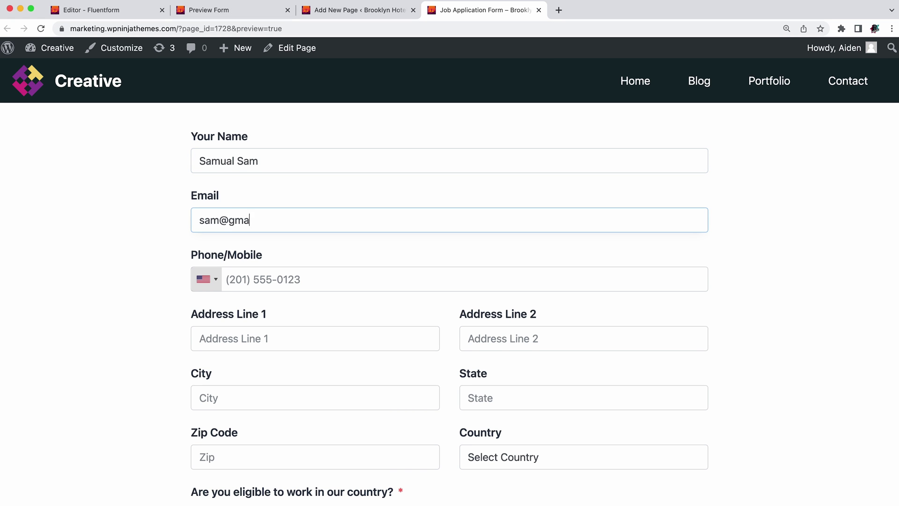
key("Tab")
type("20")
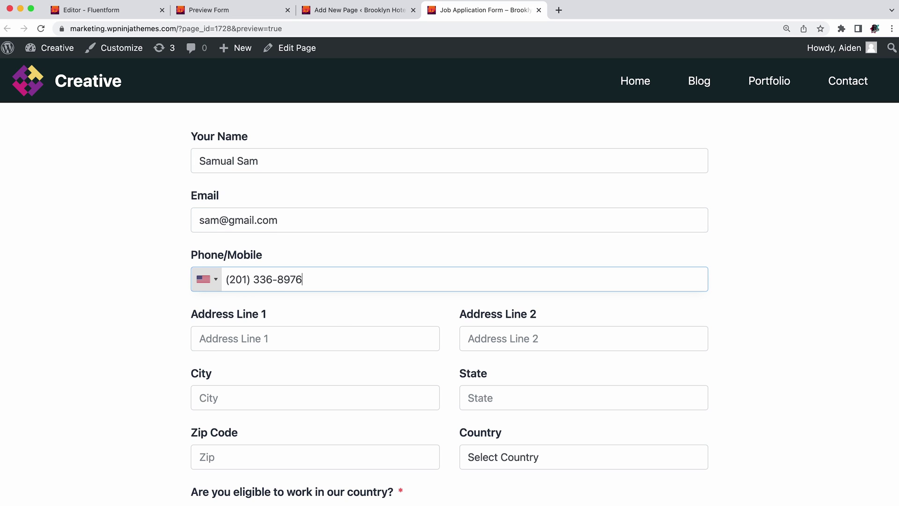
key("Tab")
type("873")
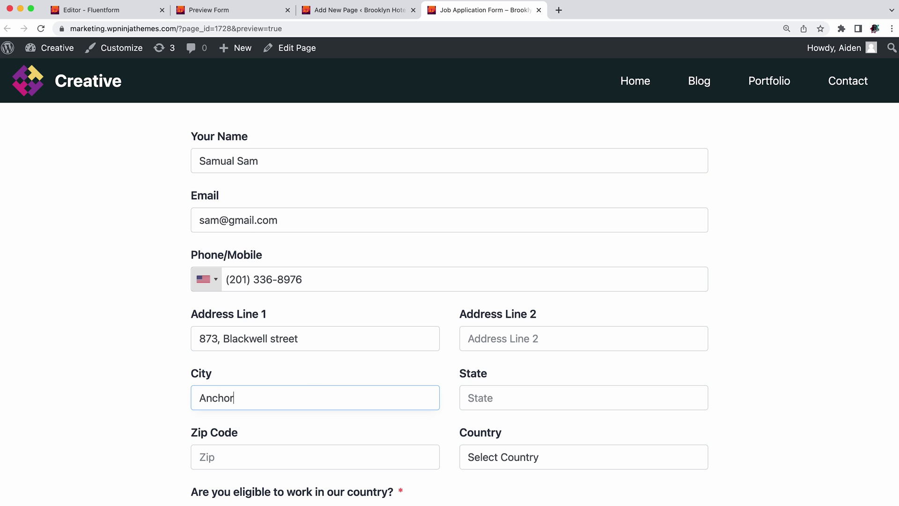
left_click(510, 404)
type("Alaska")
left_click(383, 460)
type("99515")
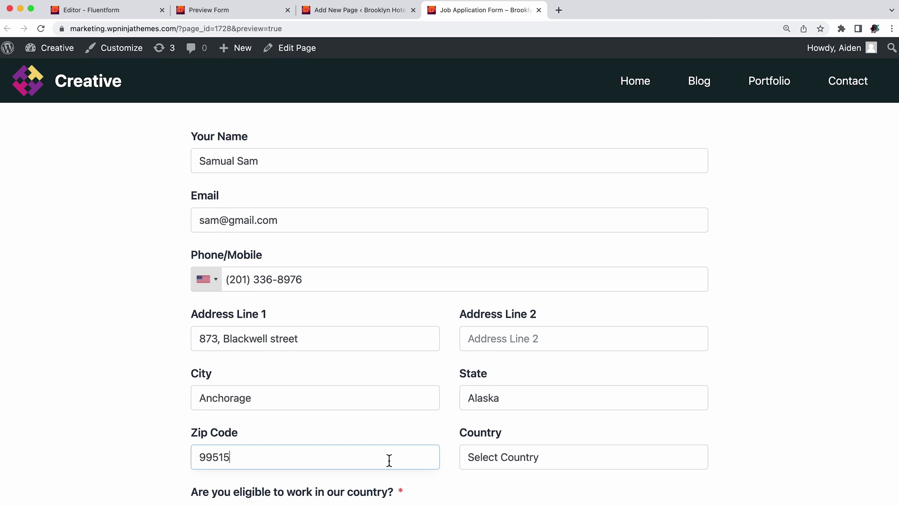
Select United States, confirm eligibility to work, and enter the Social Security Number.
left_click(583, 457)
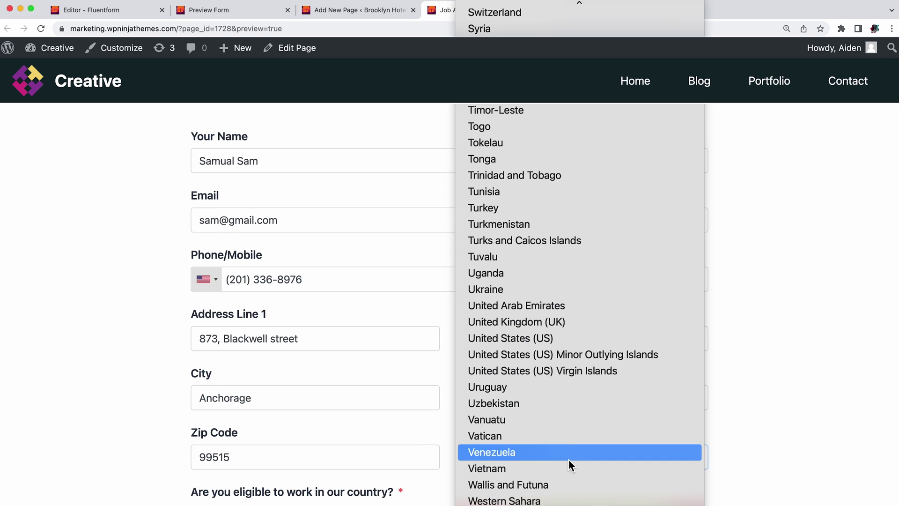
left_click(569, 340)
scroll(570, 340, "down", 4)
left_click(245, 383)
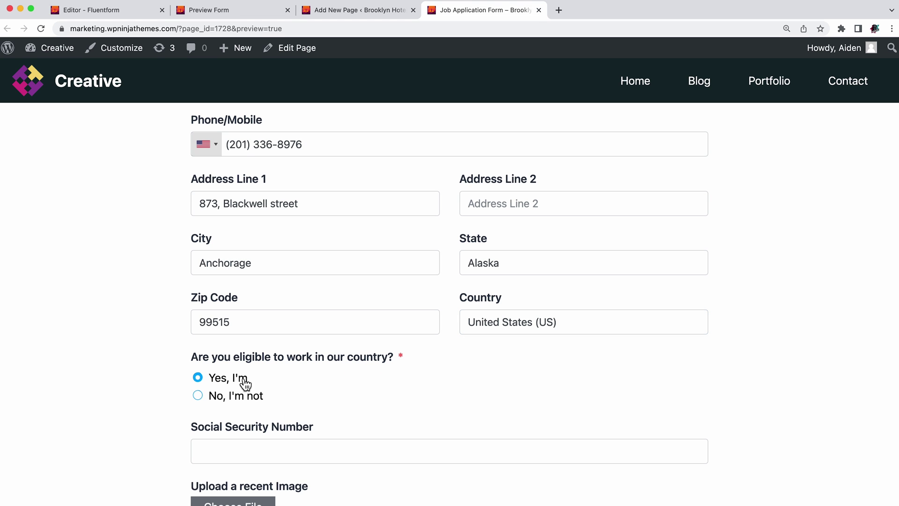
left_click(299, 451)
scroll(449, 352, "down", 2)
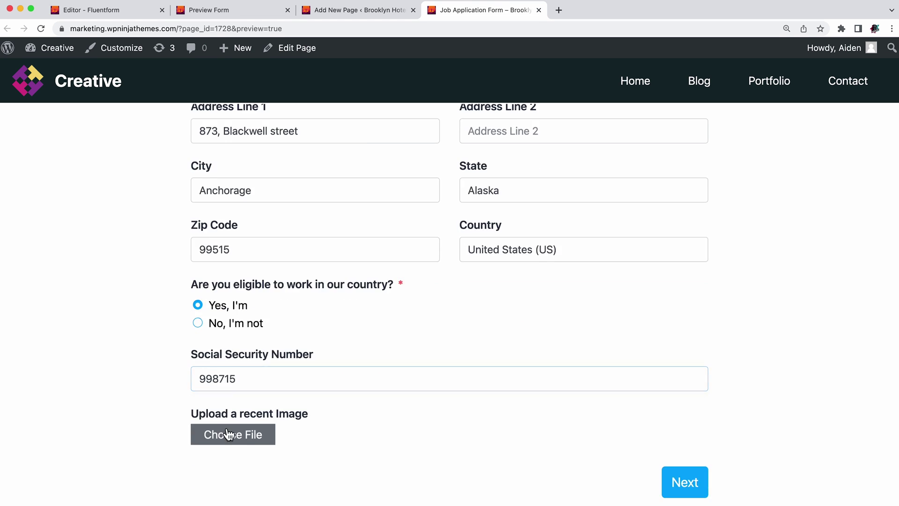
Upload the applicant's photo and advance to the form's second step.
left_click(232, 433)
left_click(379, 285)
left_click(630, 357)
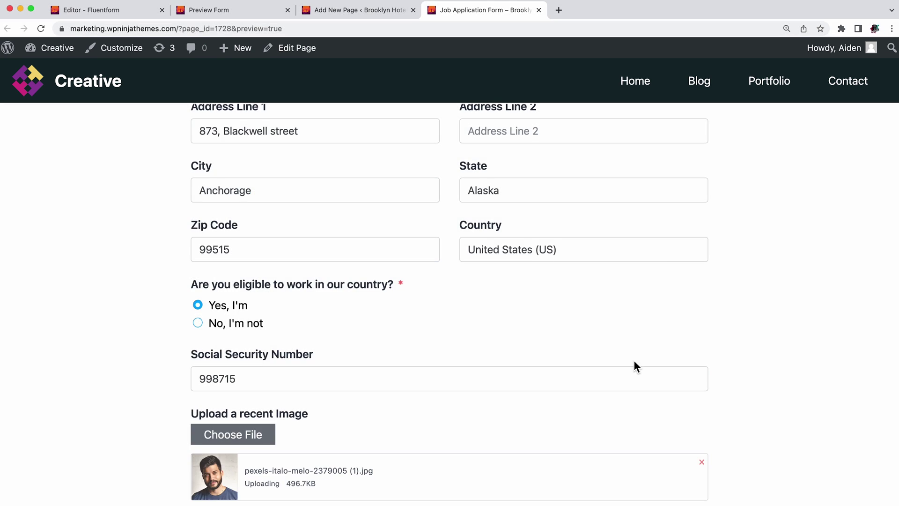
scroll(634, 359, "down", 3)
left_click(685, 418)
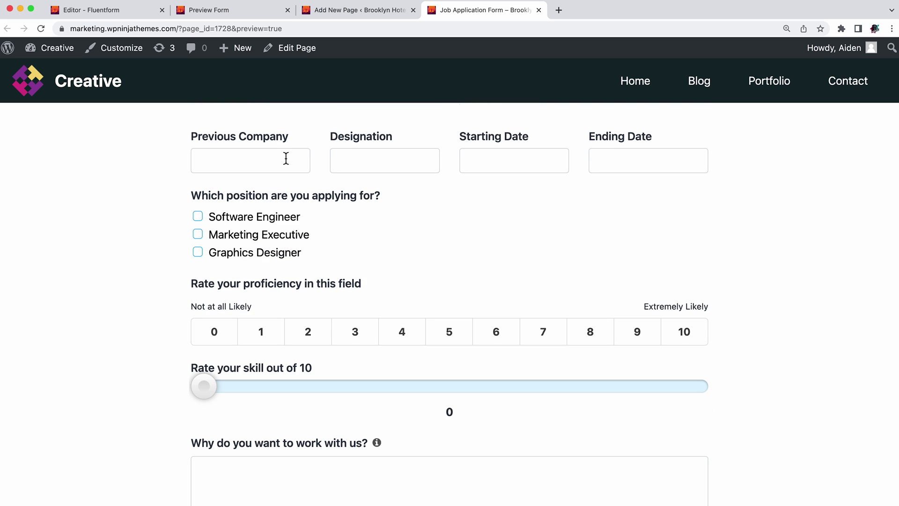
type("Swicktech")
Enter the Swicktech work experience, with a 2020 start date and a 31 May 2022 end date.
key("Tab")
type("G")
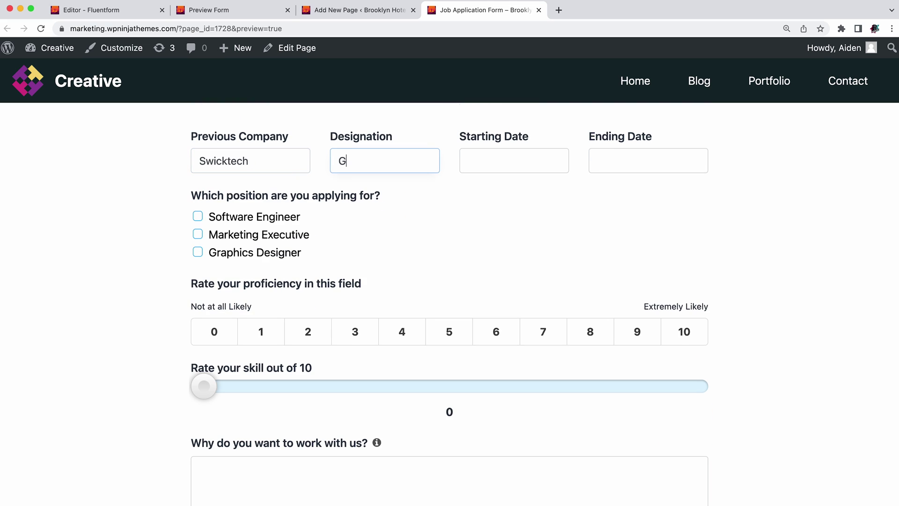
left_click(475, 167)
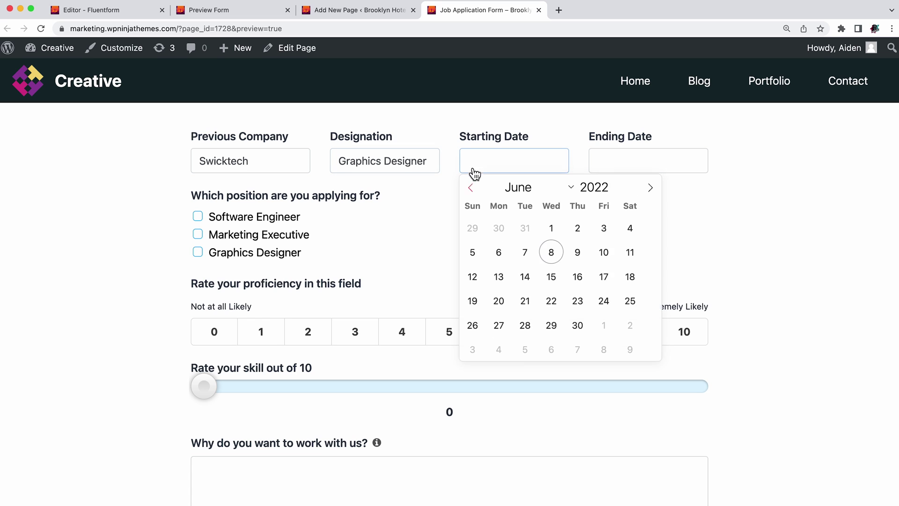
left_click(470, 188)
scroll(475, 195, "up", 4)
double_click(598, 187)
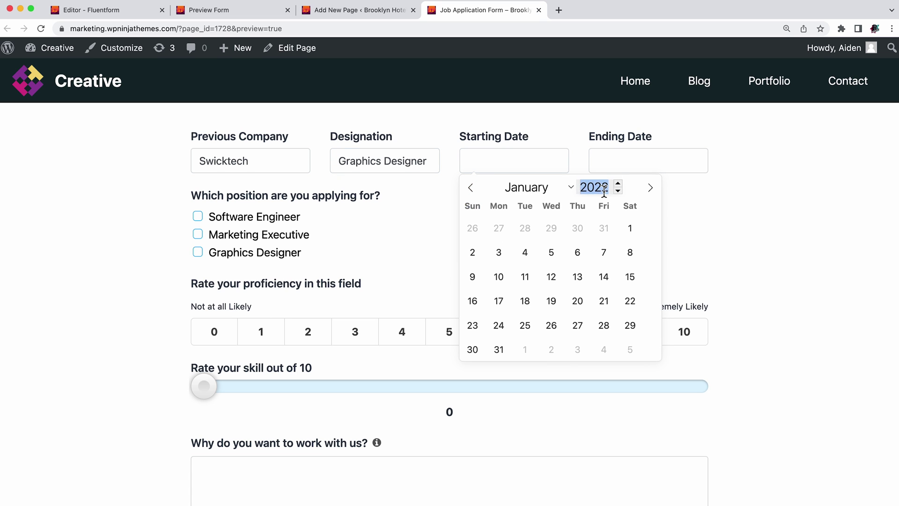
type("2020")
key("Return")
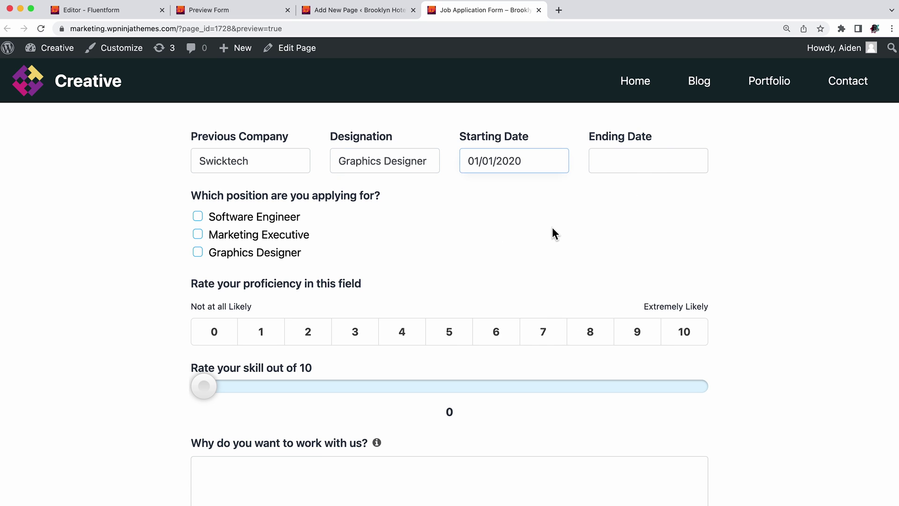
left_click(653, 167)
left_click(601, 188)
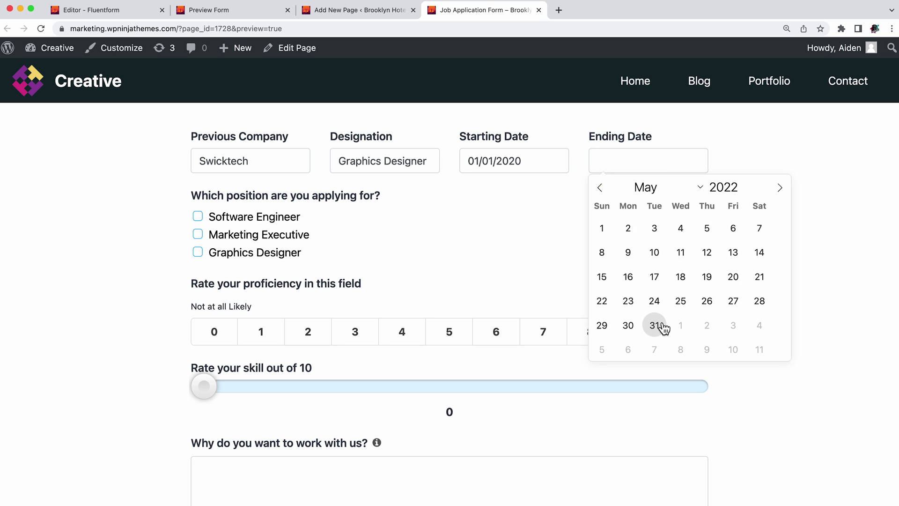
left_click(655, 324)
Choose the Graphics Designer position, add the reason and reference details, and submit the application.
left_click(197, 252)
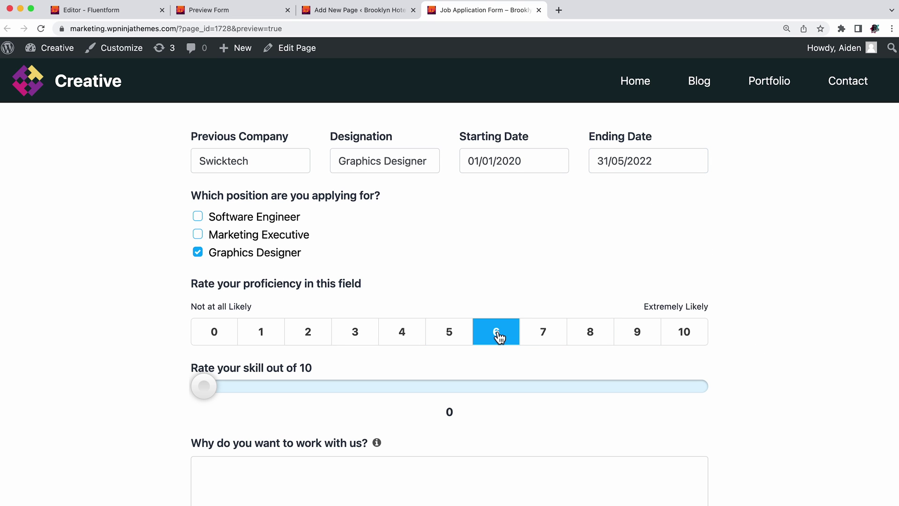
left_click_drag(204, 385, 549, 385)
scroll(550, 400, "down", 3)
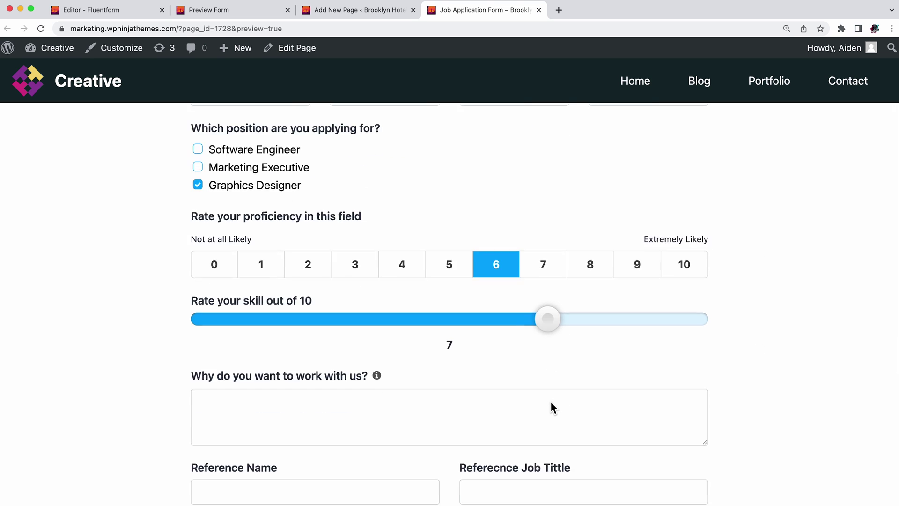
left_click(550, 400)
type("I see this opportunity as a way to contribute to an exciting company like yours, and I feel I can do so with my skill.")
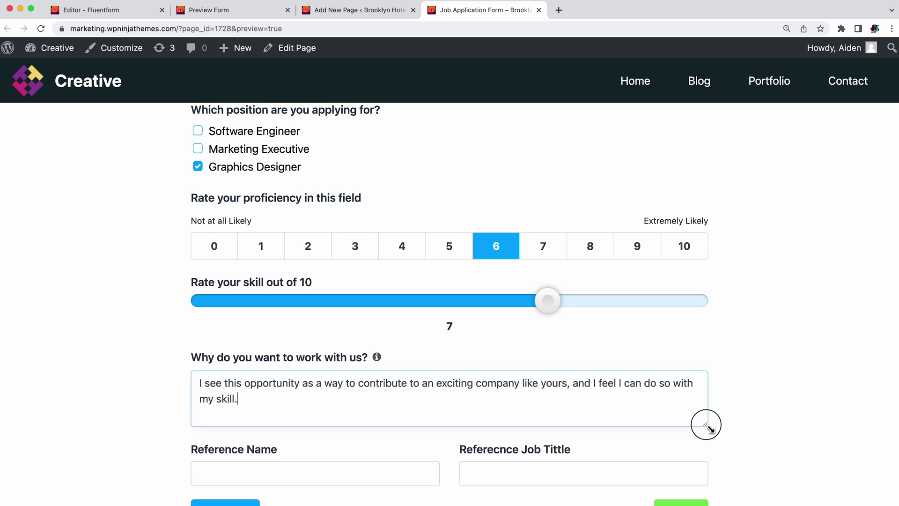
left_click_drag(706, 425, 711, 416)
scroll(449, 351, "down", 2)
left_click(340, 461)
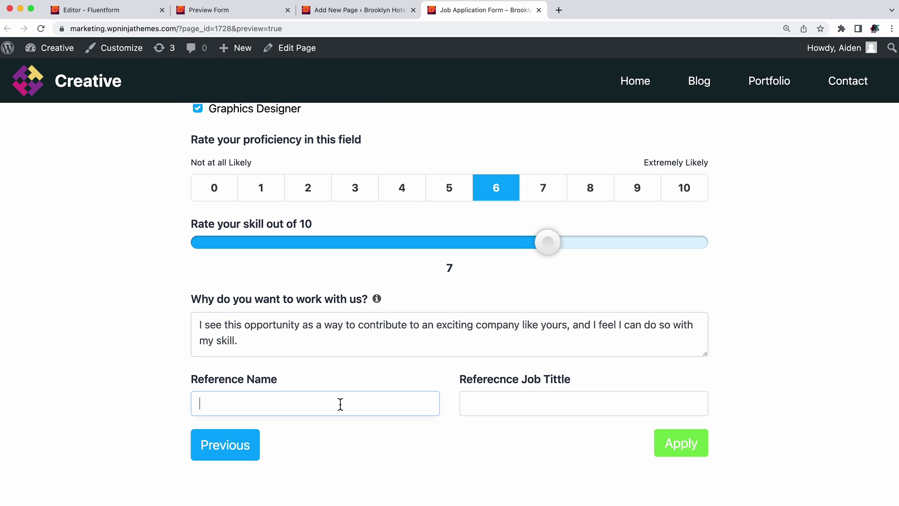
left_click(315, 403)
type("Fredrick")
left_click(500, 403)
type("Motion Graphics Designer")
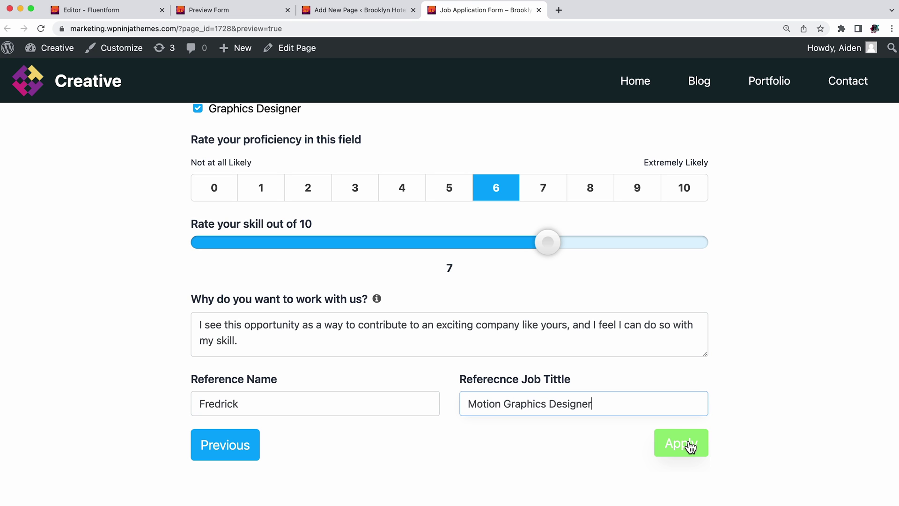
left_click(681, 442)
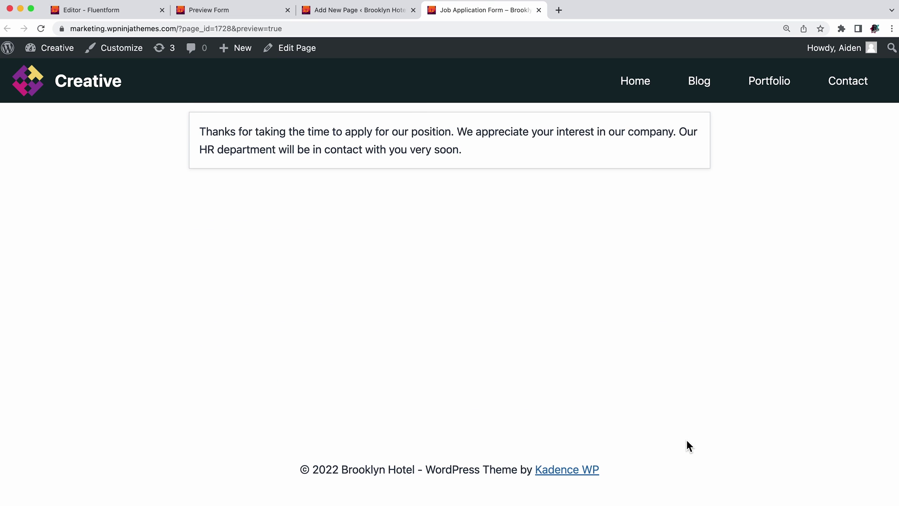